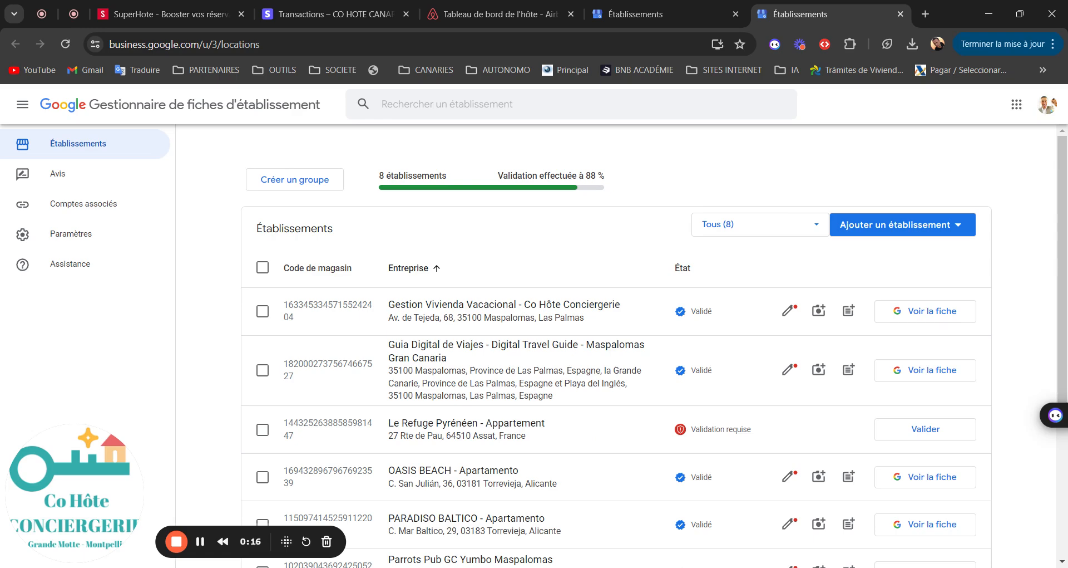
# Step: Switch to the Airbnb 'Tableau de bord de l'hôte' browser tab
pyautogui.click(464, 15)
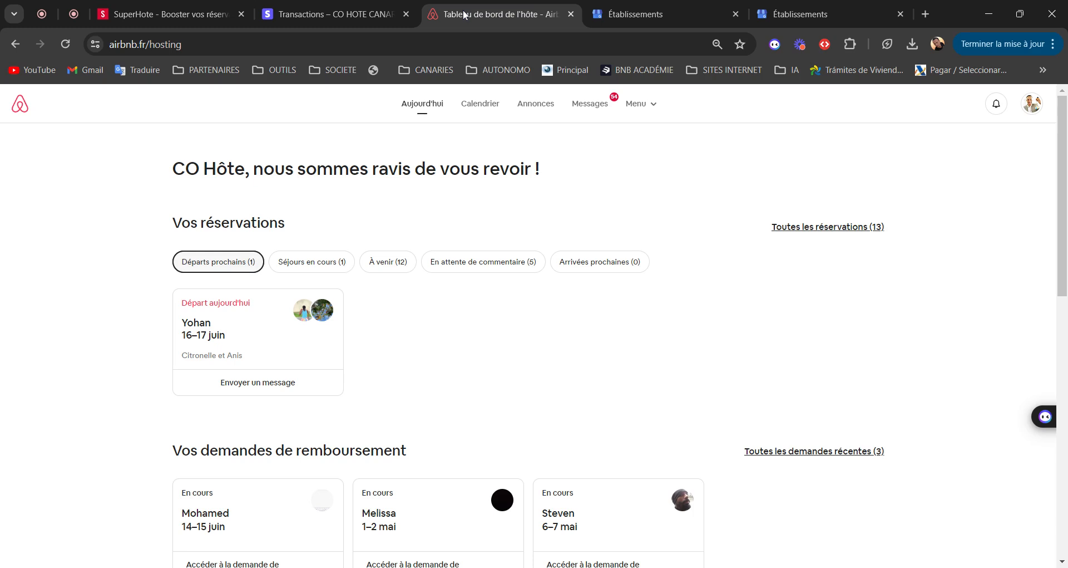
# Step: Preview the Airbnb listing 'Famille chic - Neuf & Moderne' as guests see it, then return to the Google establishments list
pyautogui.click(543, 113)
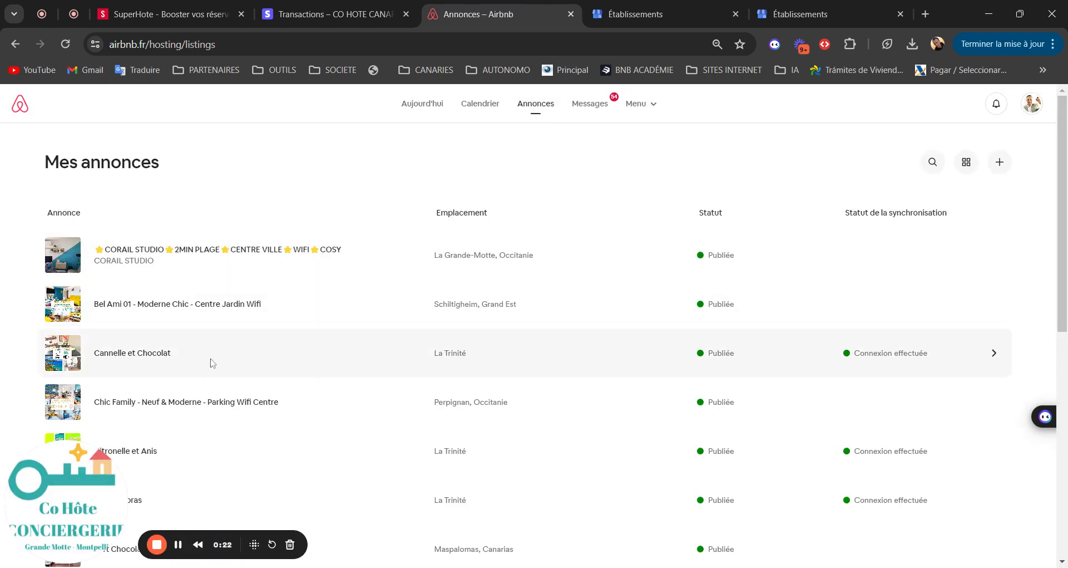
pyautogui.click(144, 412)
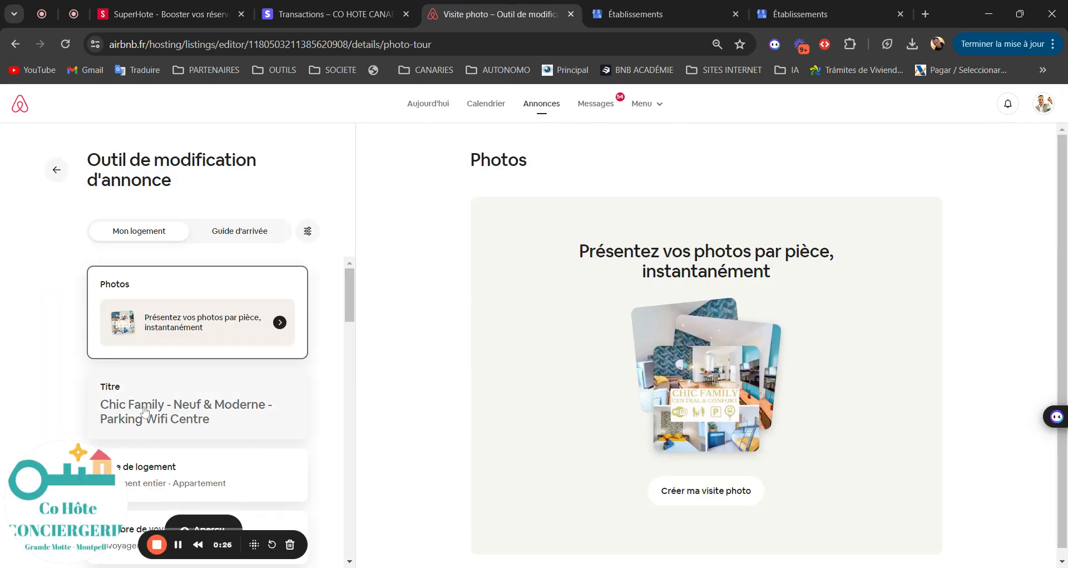
pyautogui.click(211, 522)
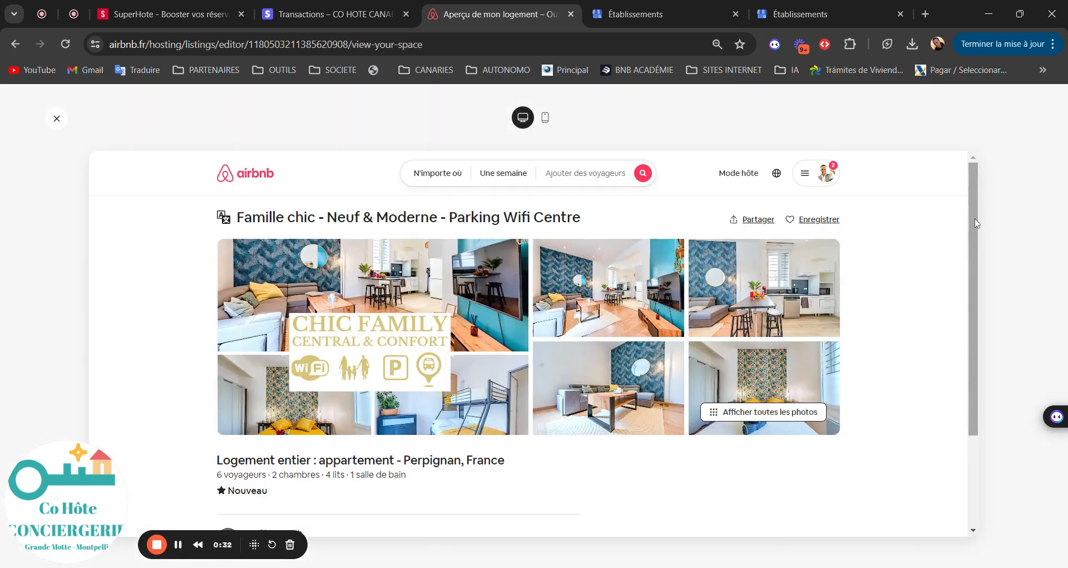
pyautogui.moveTo(973, 216); pyautogui.dragTo(1009, 226)
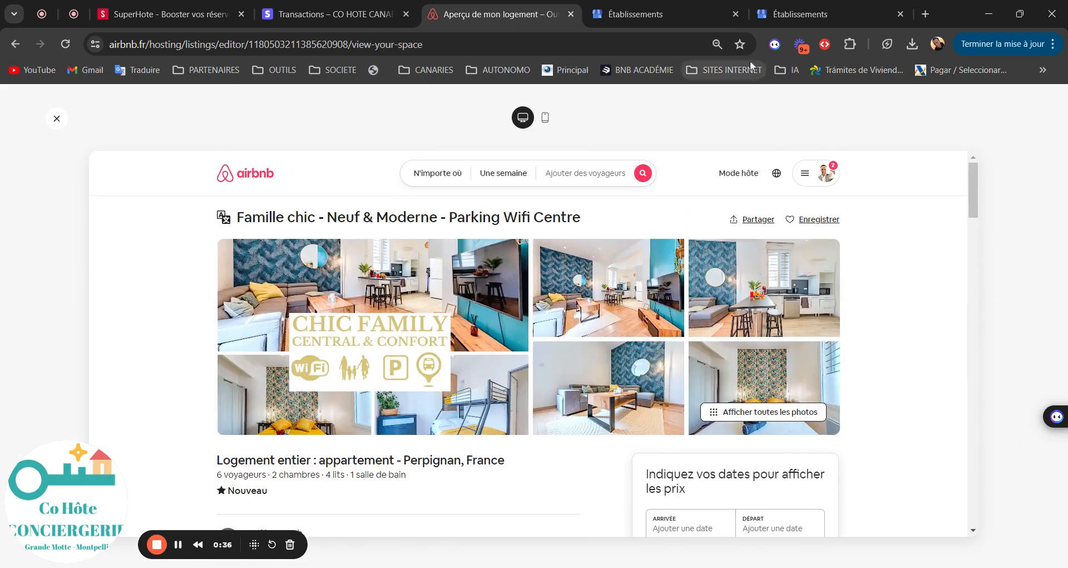
pyautogui.click(651, 16)
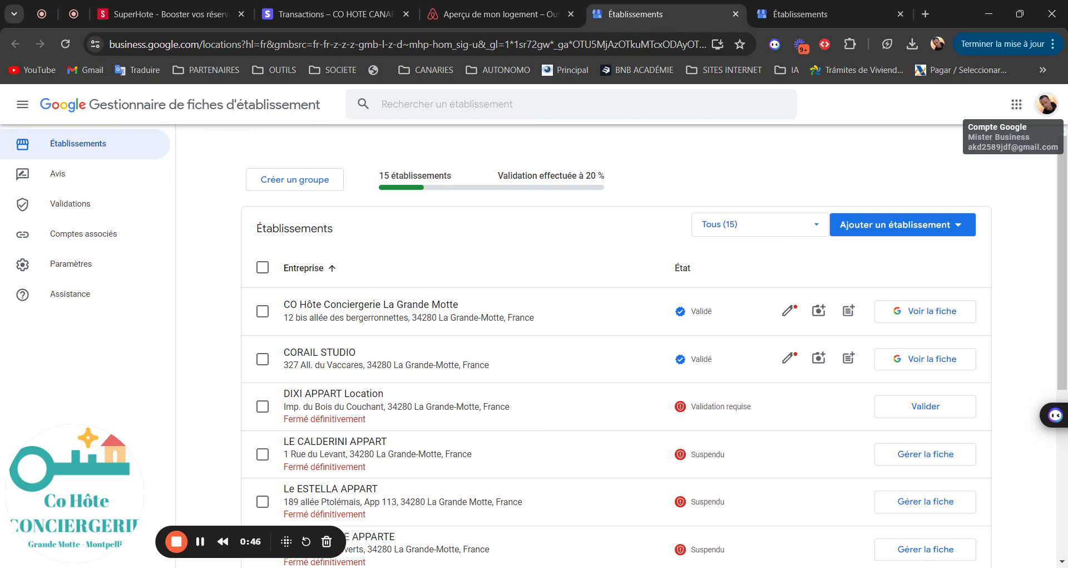
# Step: Switch to the other Google business account and choose Ajouter un seul établissement
pyautogui.click(1046, 104)
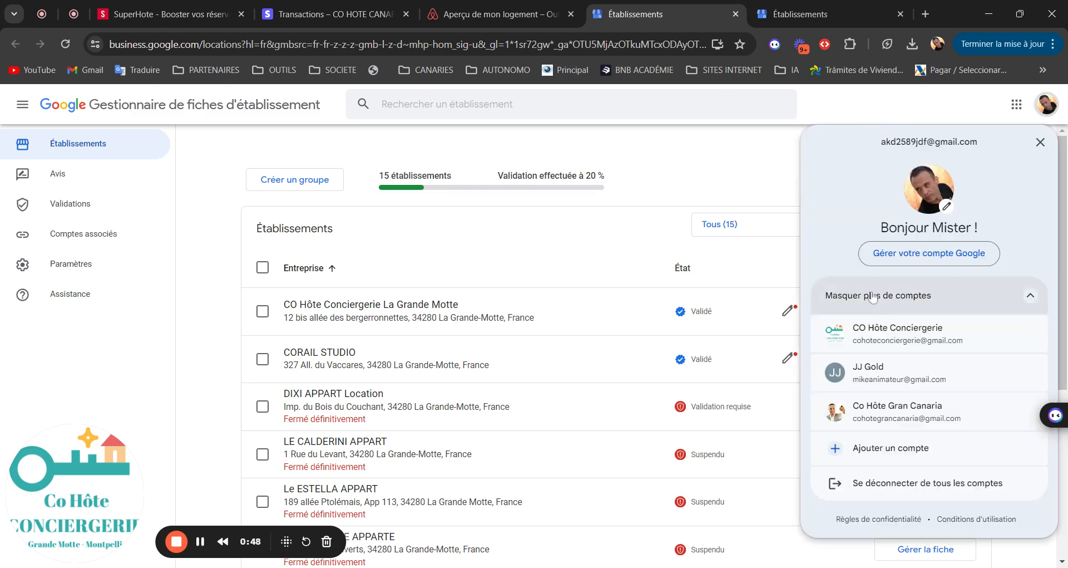
pyautogui.click(900, 416)
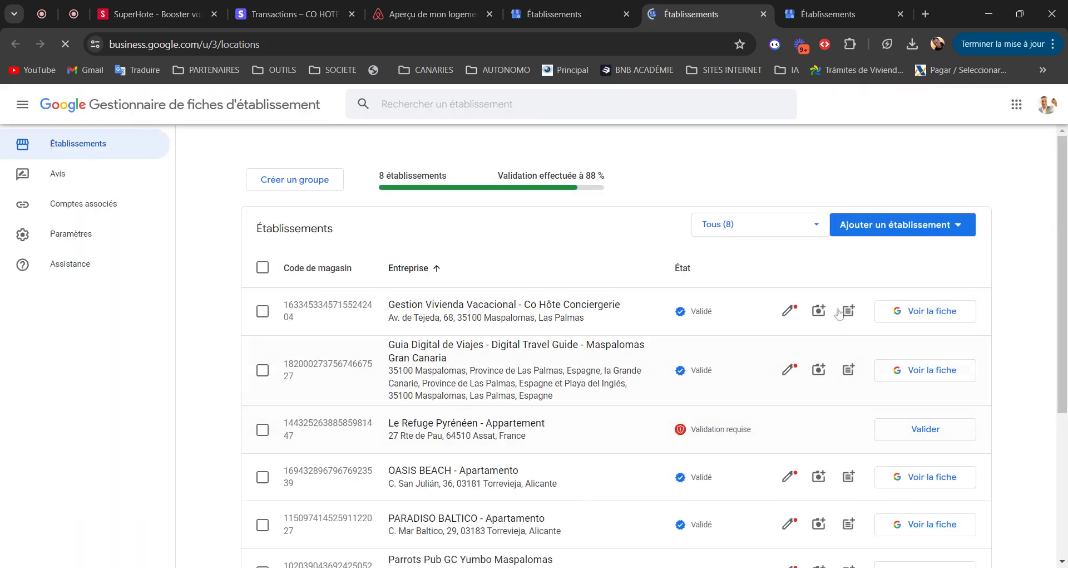
pyautogui.click(882, 230)
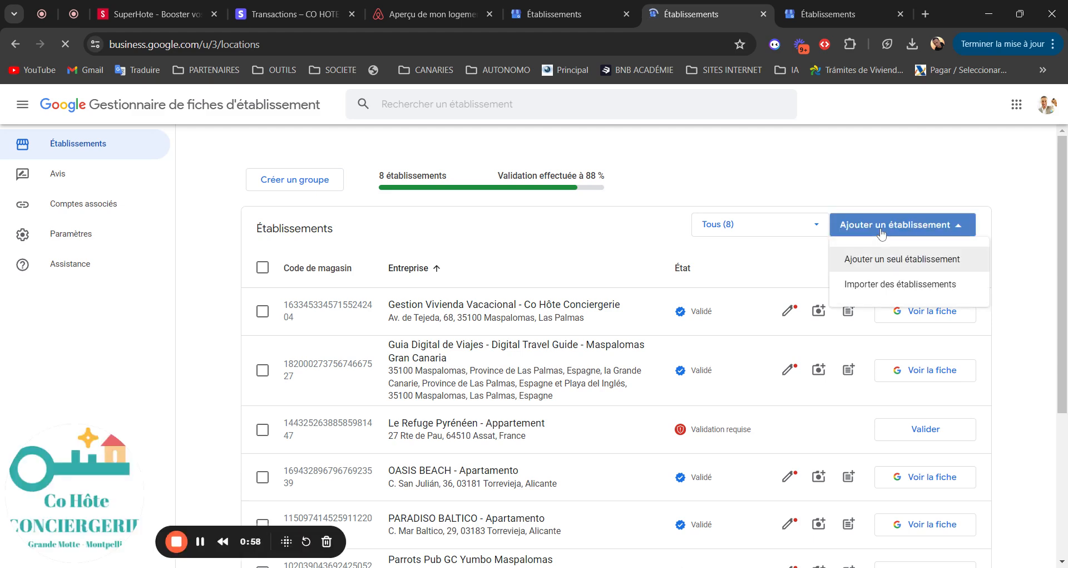
pyautogui.click(872, 266)
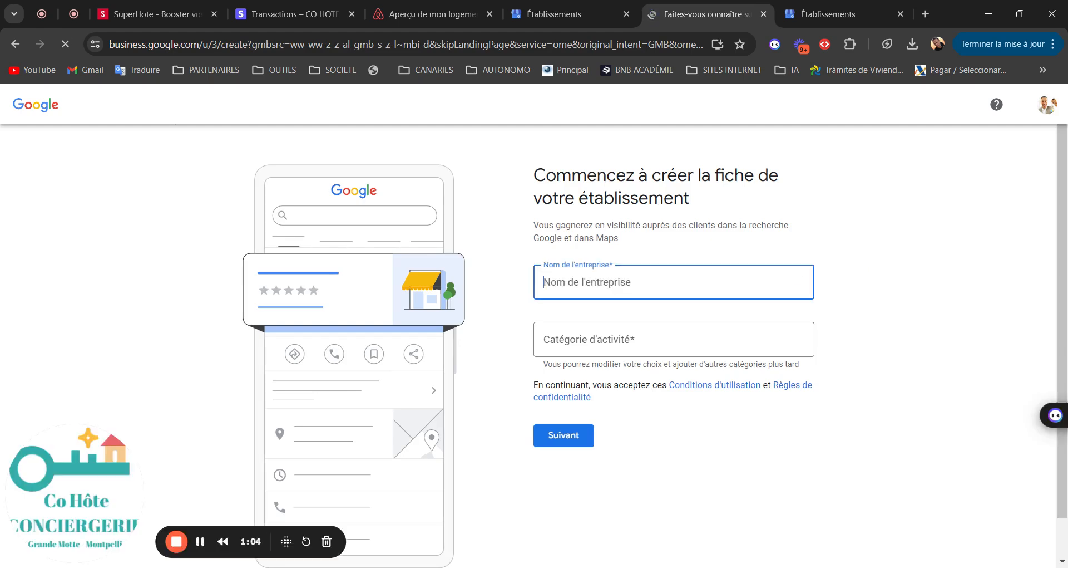
# Step: Name the new business 'CHIC FAMILY - Location appartement'
pyautogui.write('CHIF FAMILY')
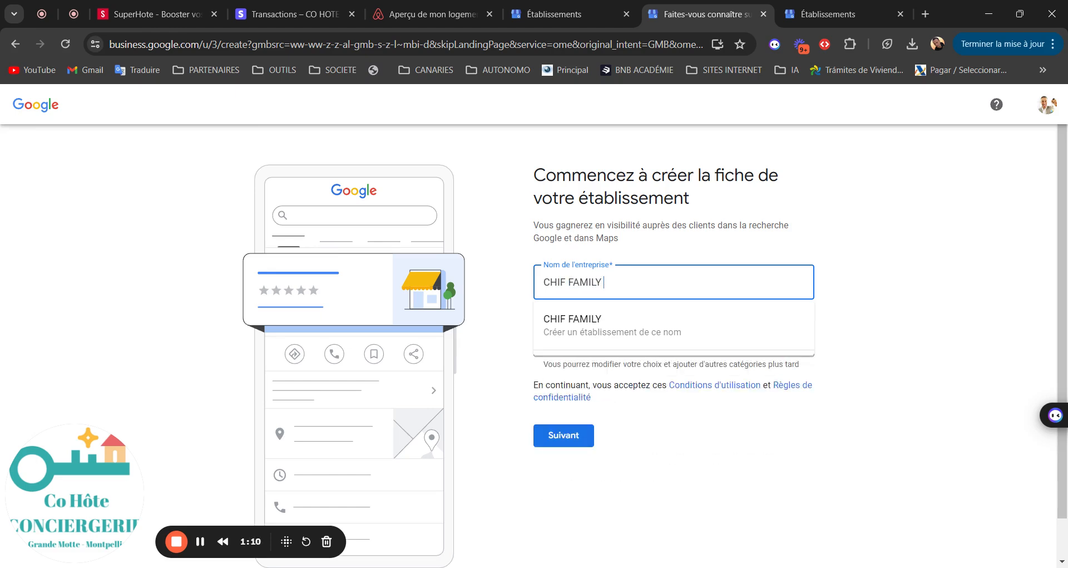
pyautogui.press('BackSpace')
pyautogui.press('BackSpace')
pyautogui.press('BackSpace')
pyautogui.press('BackSpace')
pyautogui.press('BackSpace')
pyautogui.press('BackSpace')
pyautogui.press('BackSpace')
pyautogui.press('BackSpace')
pyautogui.press('BackSpace')
pyautogui.write('C FAMILY')
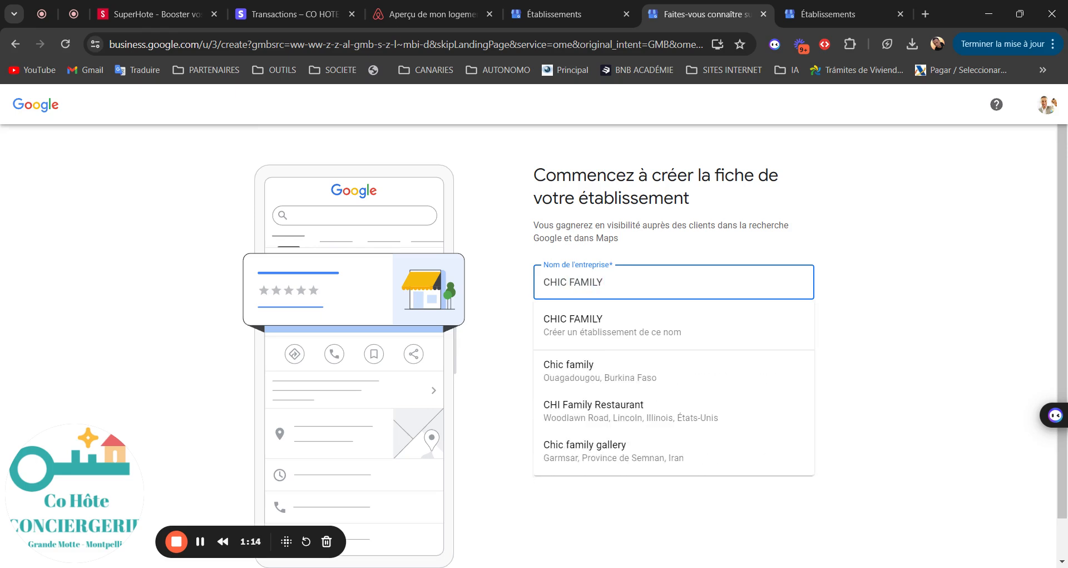
pyautogui.write(' - Location appartement')
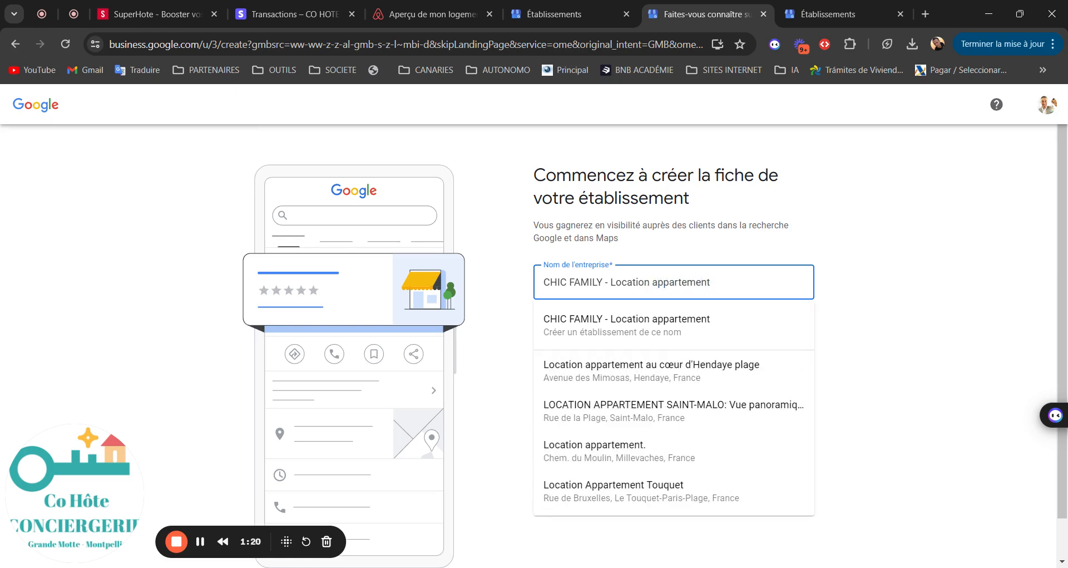
pyautogui.click(648, 326)
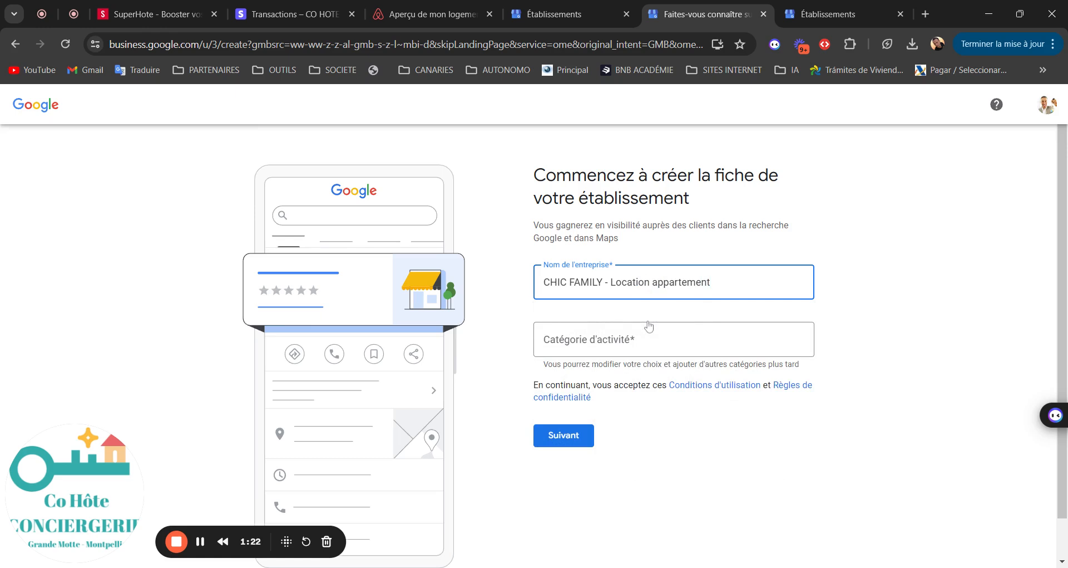
# Step: Set the business category to Hostel and continue
pyautogui.click(648, 339)
pyautogui.write('hotel')
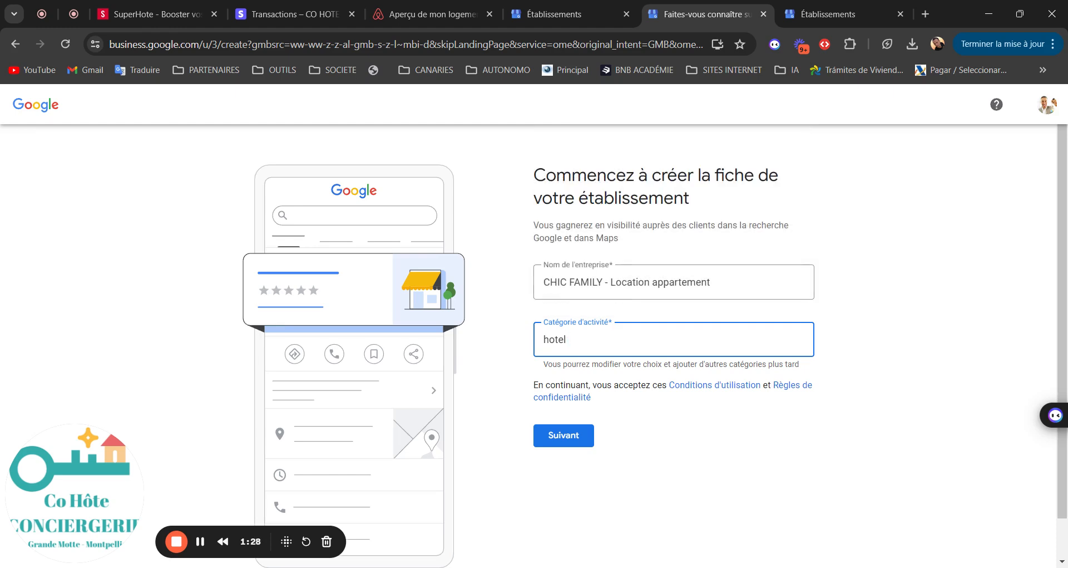
pyautogui.click(571, 303)
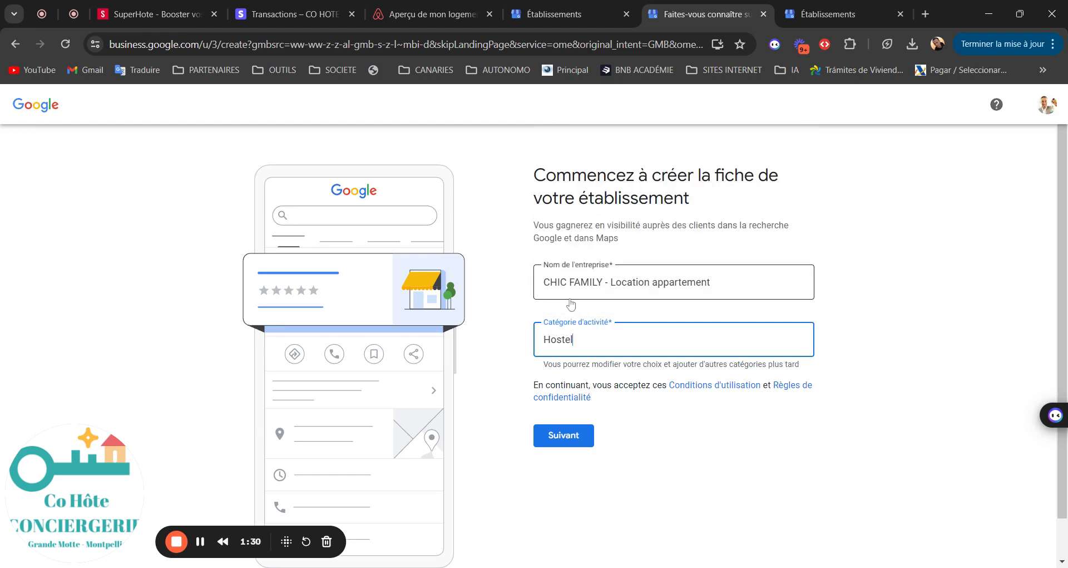
pyautogui.click(569, 429)
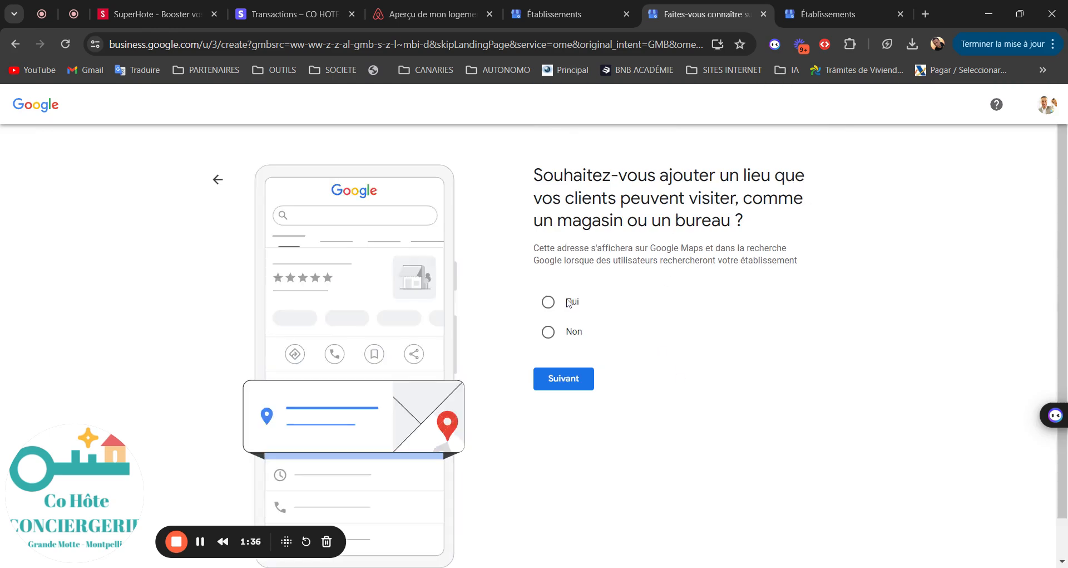
# Step: Answer Oui to having a location customers can visit, since Non is refused for Hostel
pyautogui.click(550, 332)
pyautogui.click(556, 387)
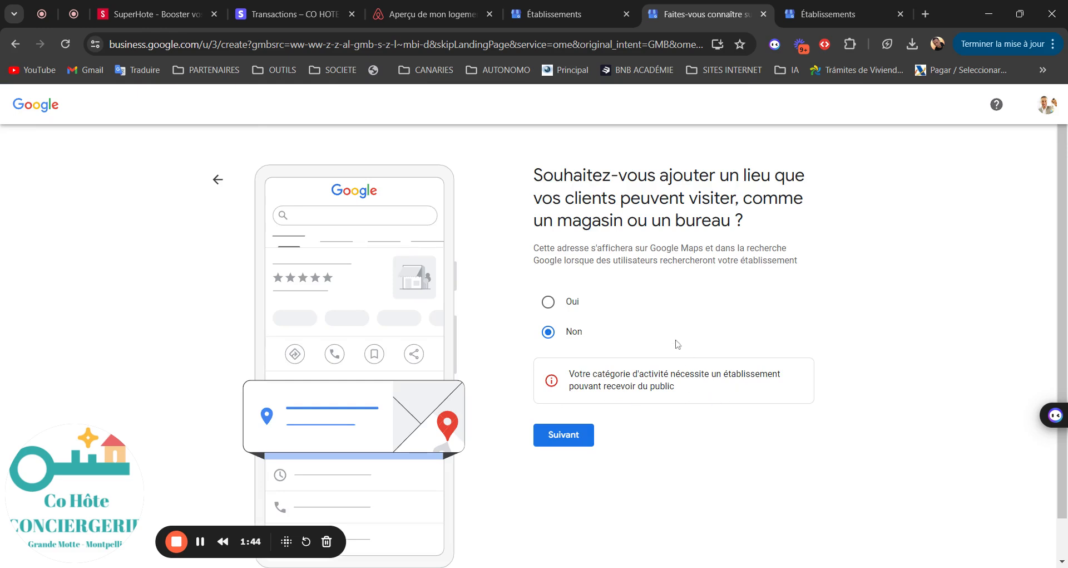
pyautogui.click(548, 301)
pyautogui.click(556, 438)
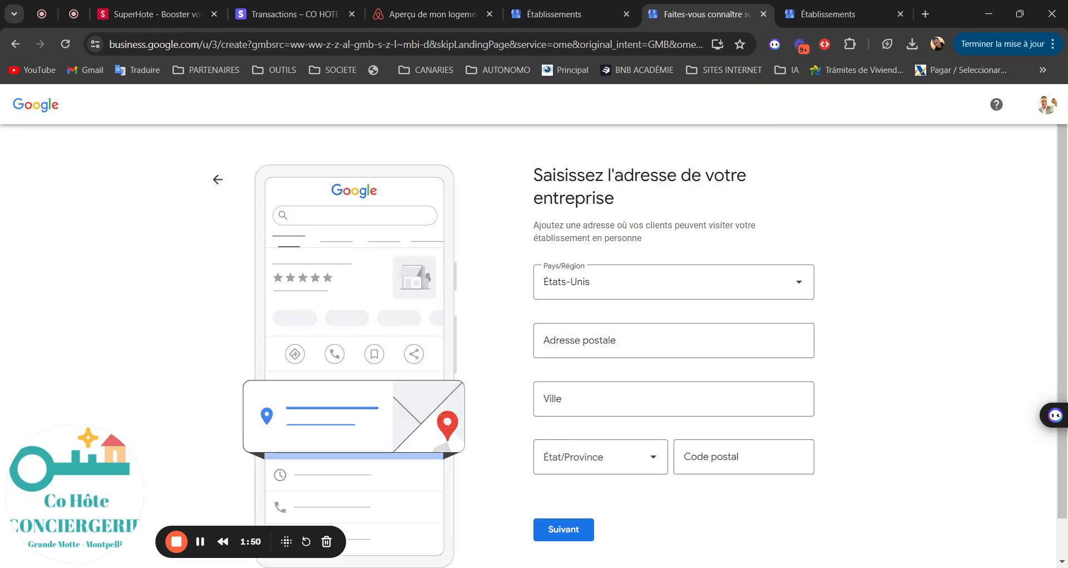
pyautogui.click(630, 287)
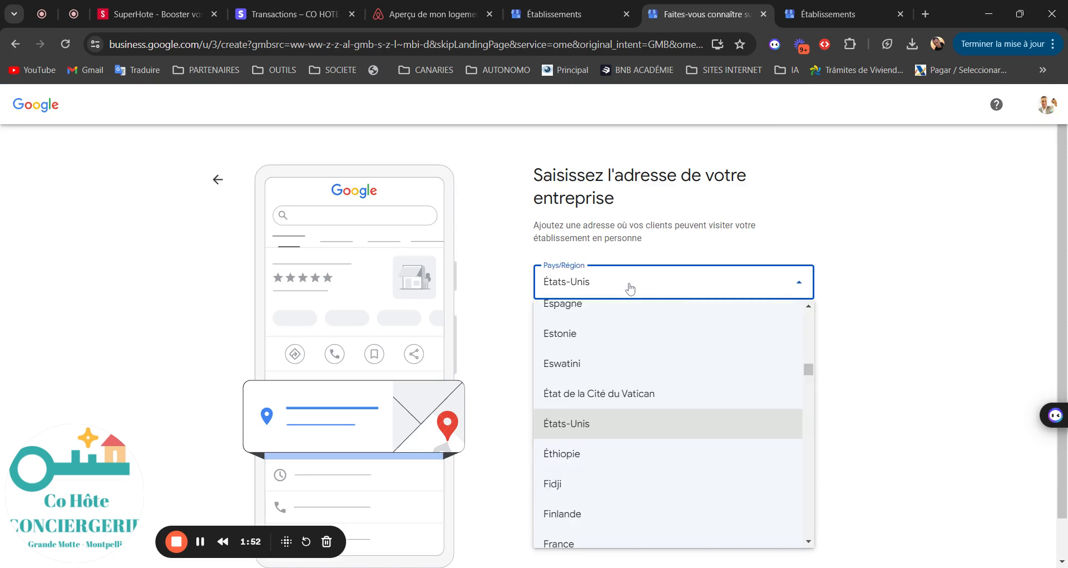
pyautogui.write('fr')
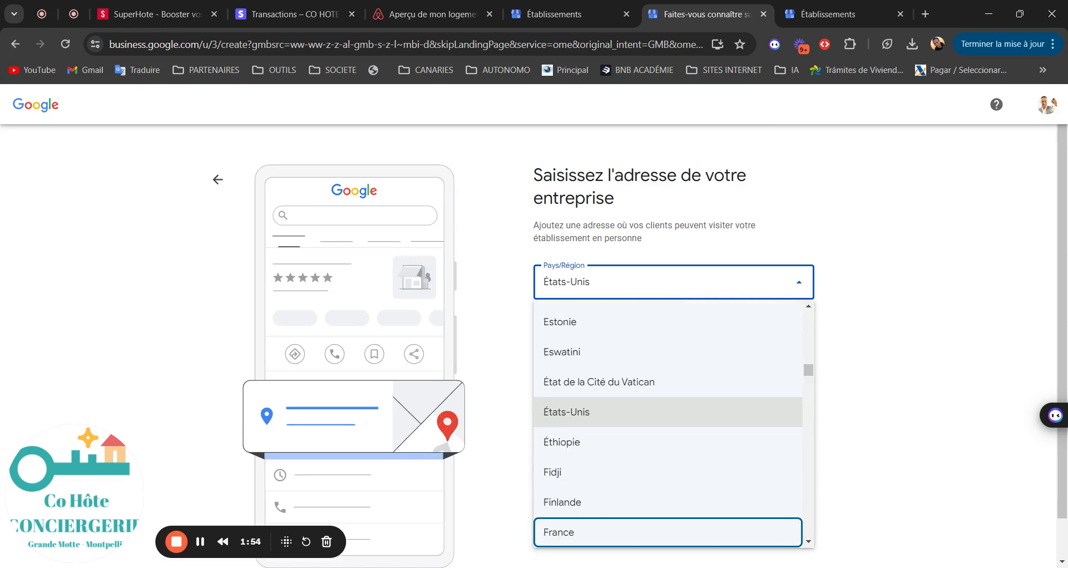
pyautogui.press('Return')
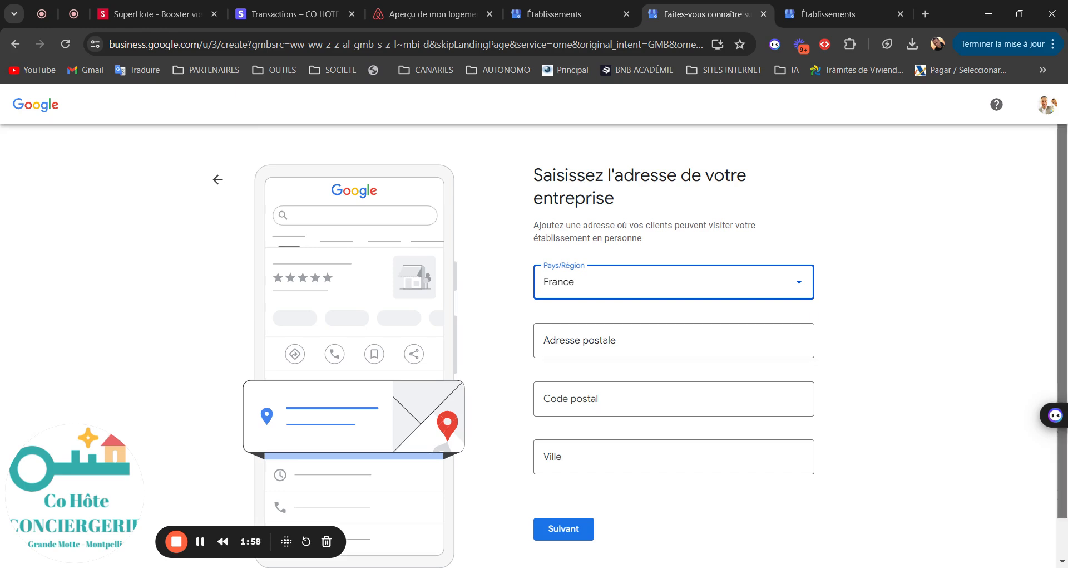
pyautogui.scroll(-1, 624, 288)
pyautogui.click(624, 295)
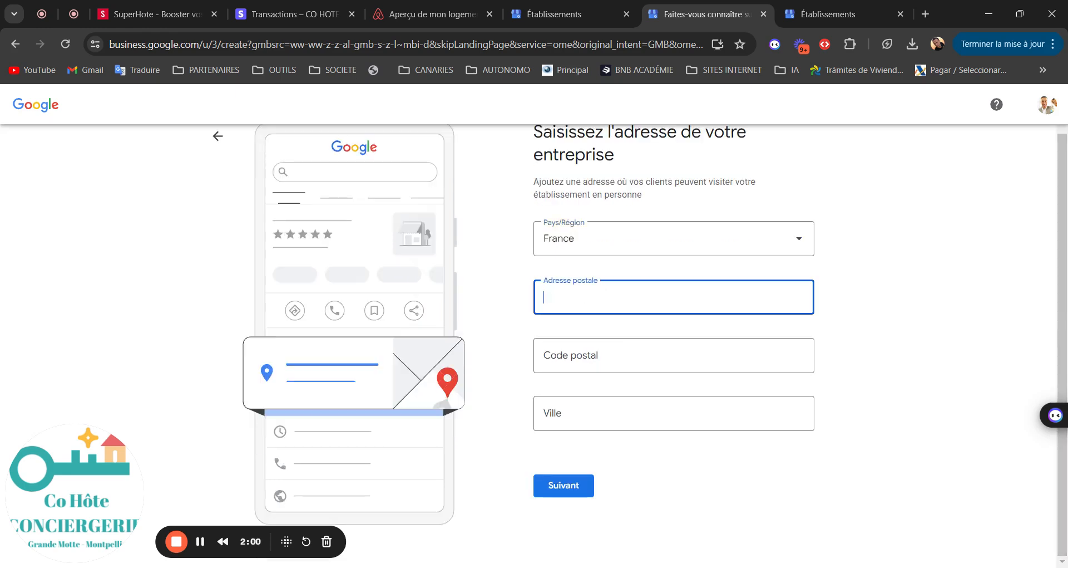
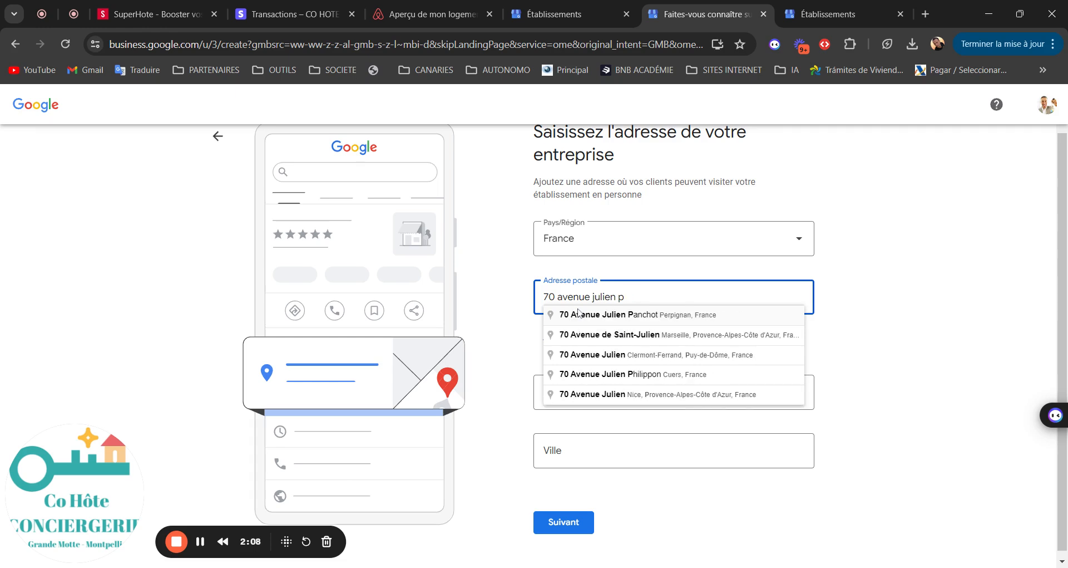
pyautogui.click(627, 315)
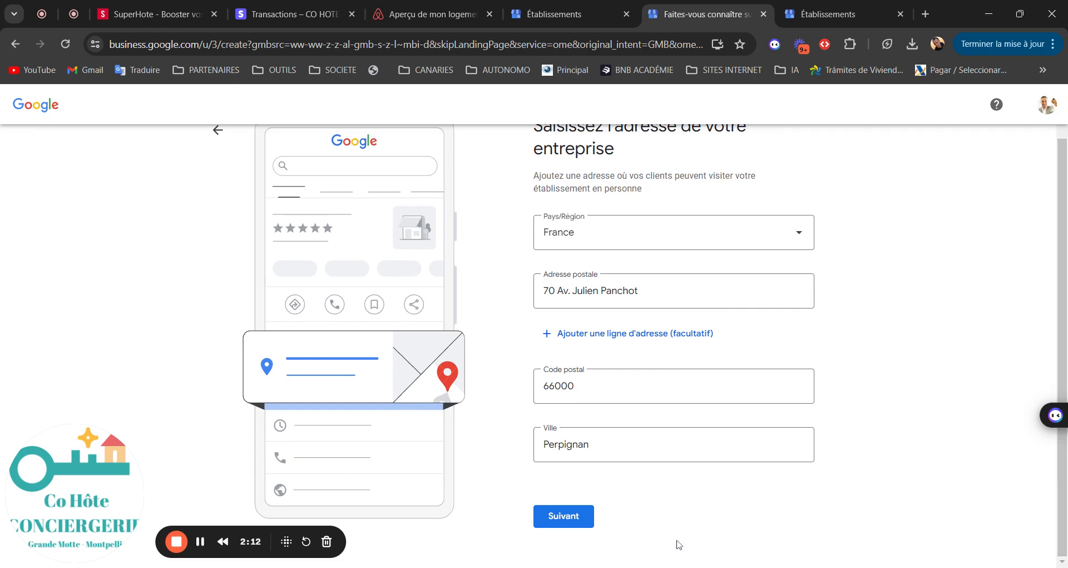
pyautogui.click(568, 516)
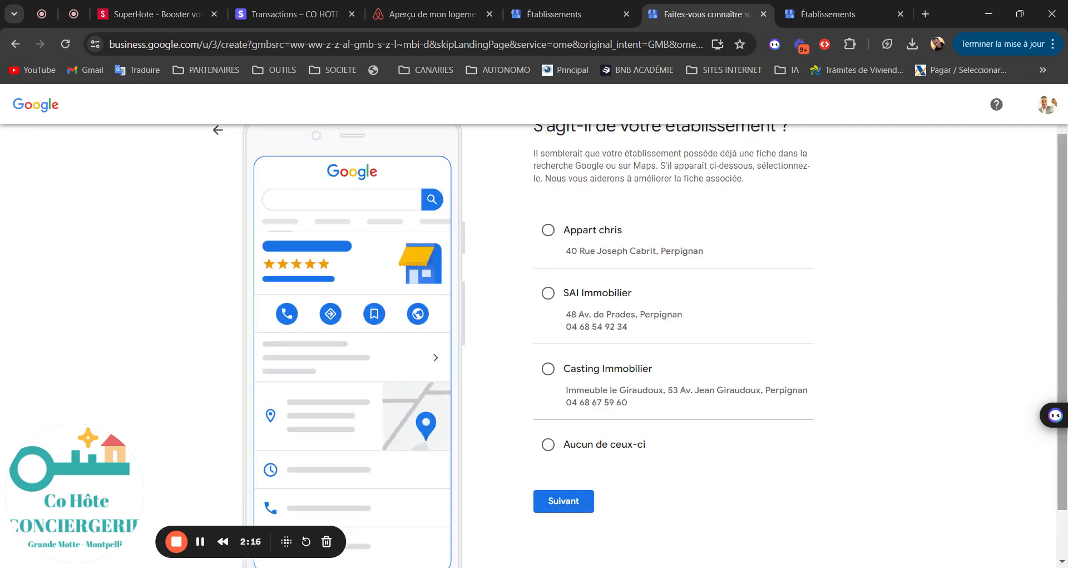
# Step: Indicate the business matches none of the suggested existing listings ('Aucun de ceux-ci')
pyautogui.moveTo(1063, 328); pyautogui.dragTo(1063, 290)
pyautogui.scroll(-2, 1064, 247)
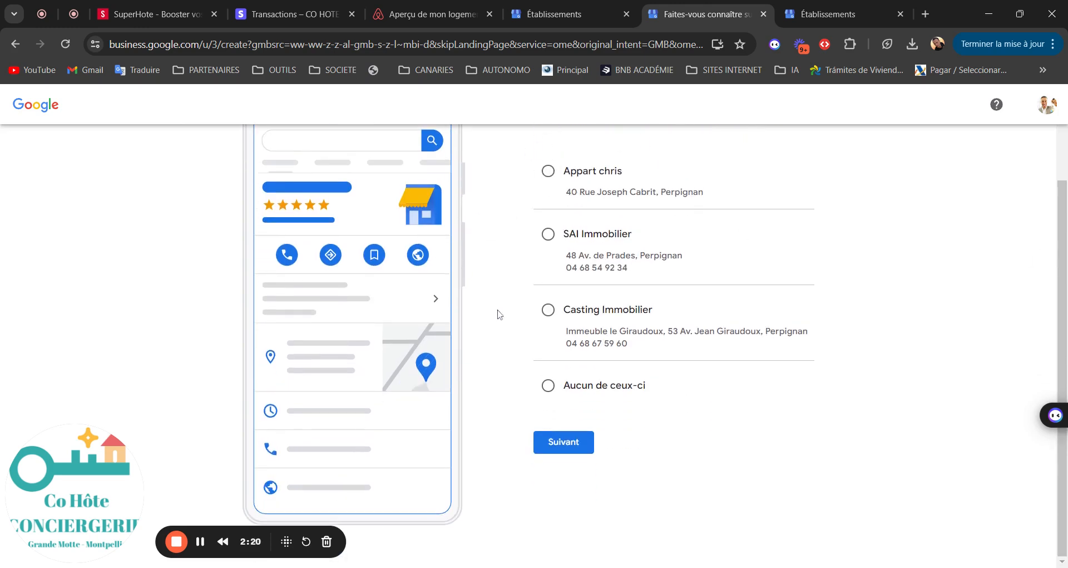
pyautogui.click(548, 385)
pyautogui.click(555, 443)
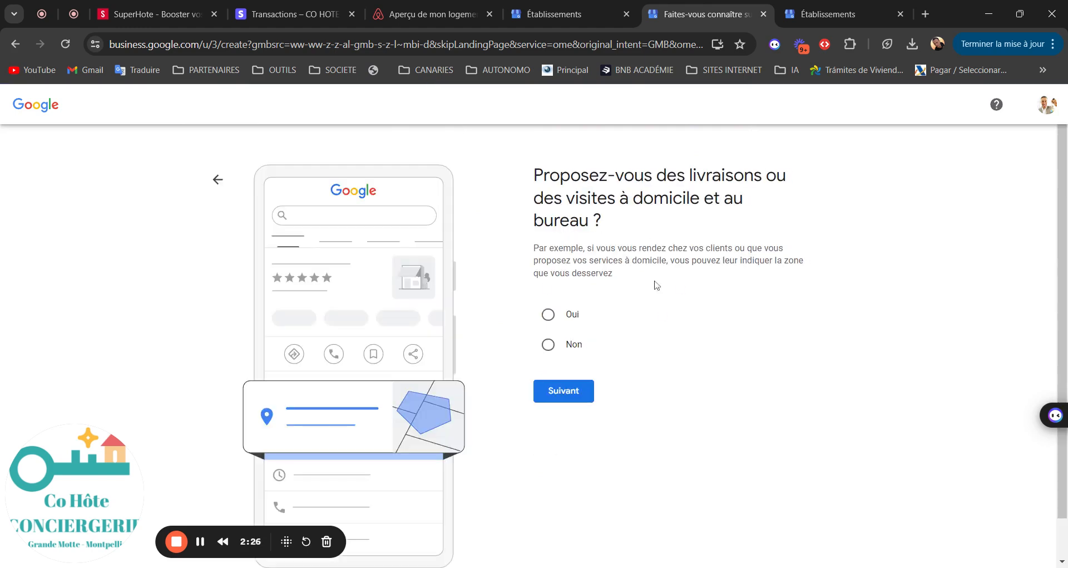
# Step: Answer Non to offering deliveries or home visits, then switch over to SuperHote
pyautogui.click(550, 345)
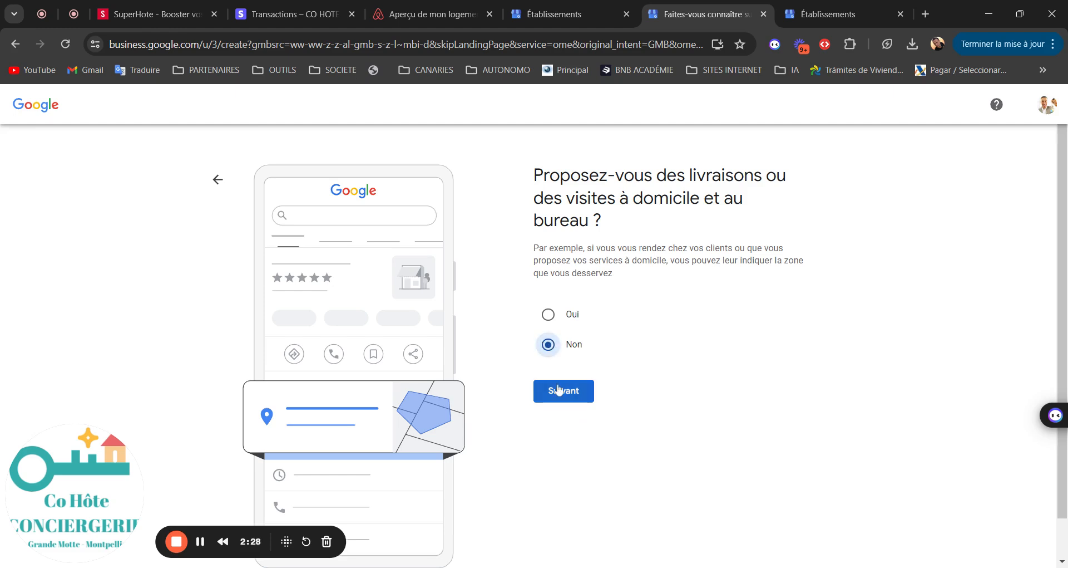
pyautogui.click(560, 390)
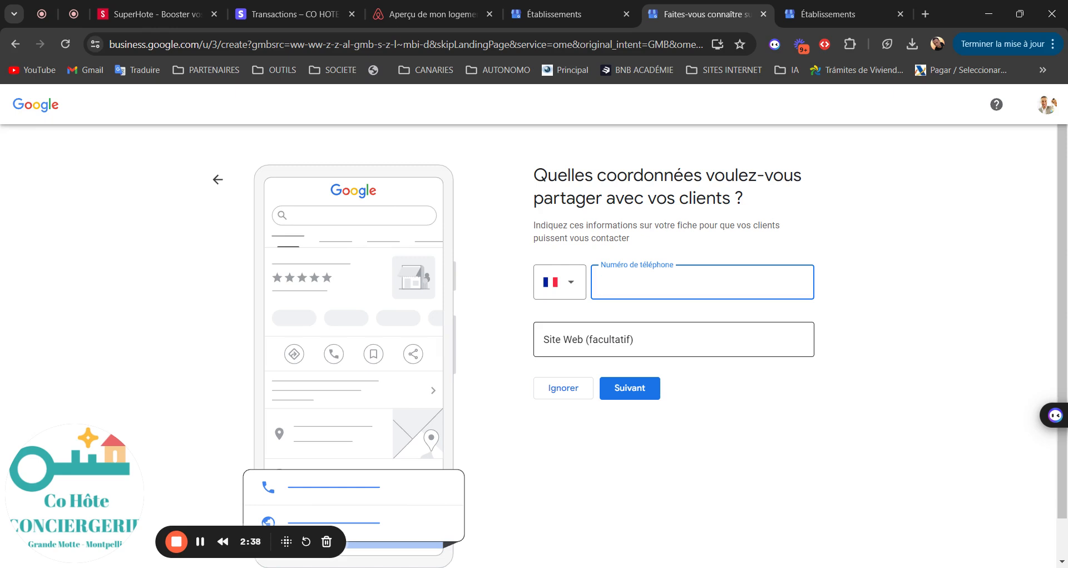
pyautogui.click(148, 17)
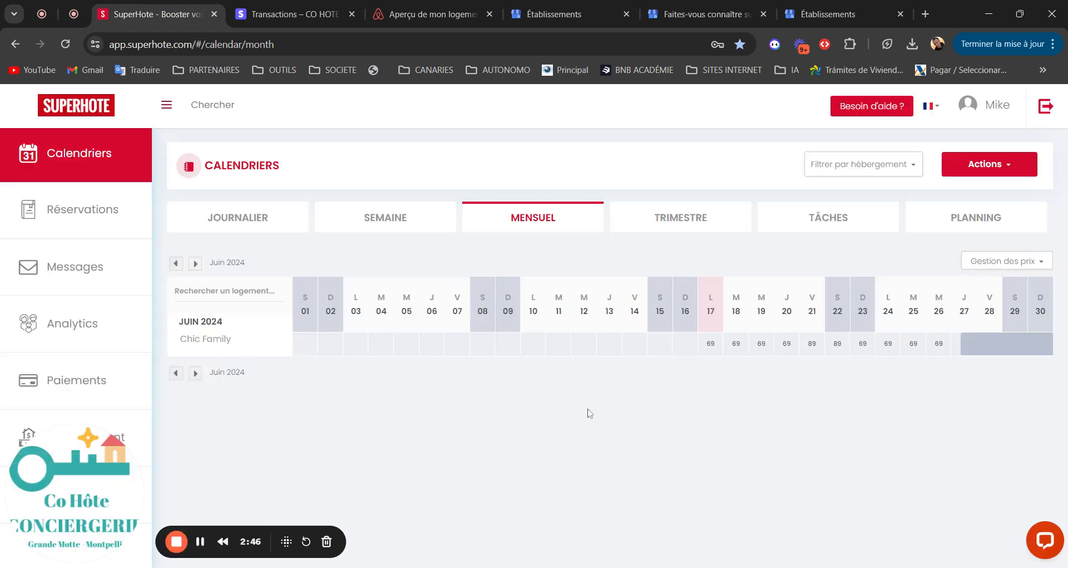
# Step: From SuperHote's Paramètres, open the 'Lien Moteur de réservation' booking-engine link in a new tab
pyautogui.click(993, 105)
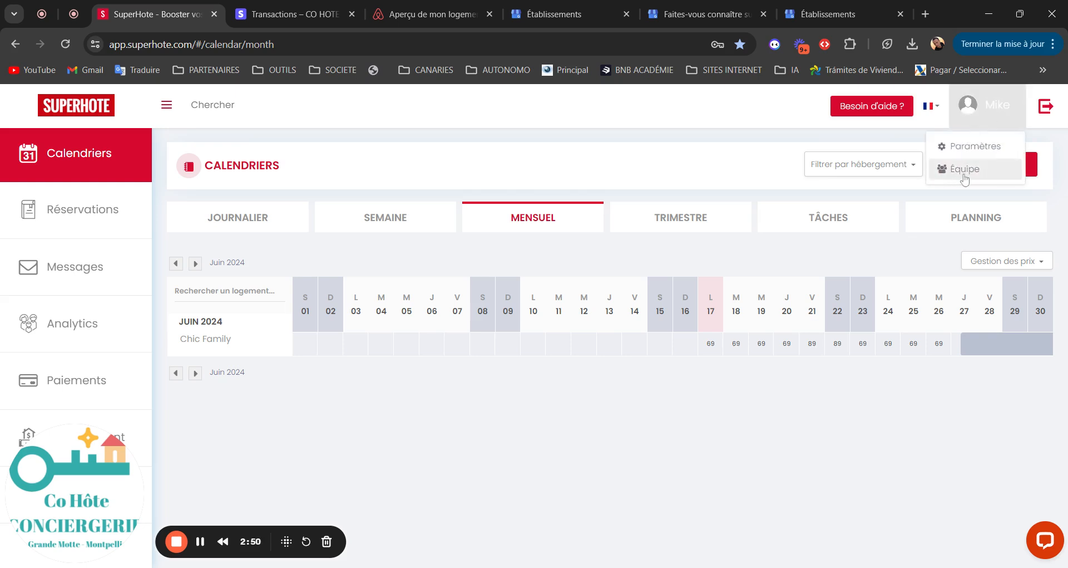
pyautogui.click(968, 147)
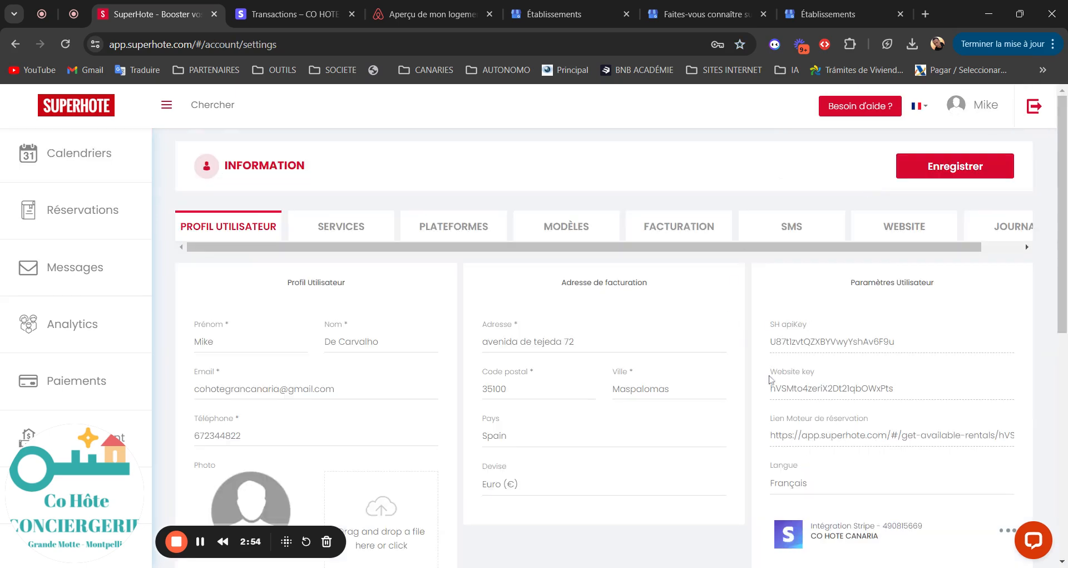
pyautogui.click(802, 439)
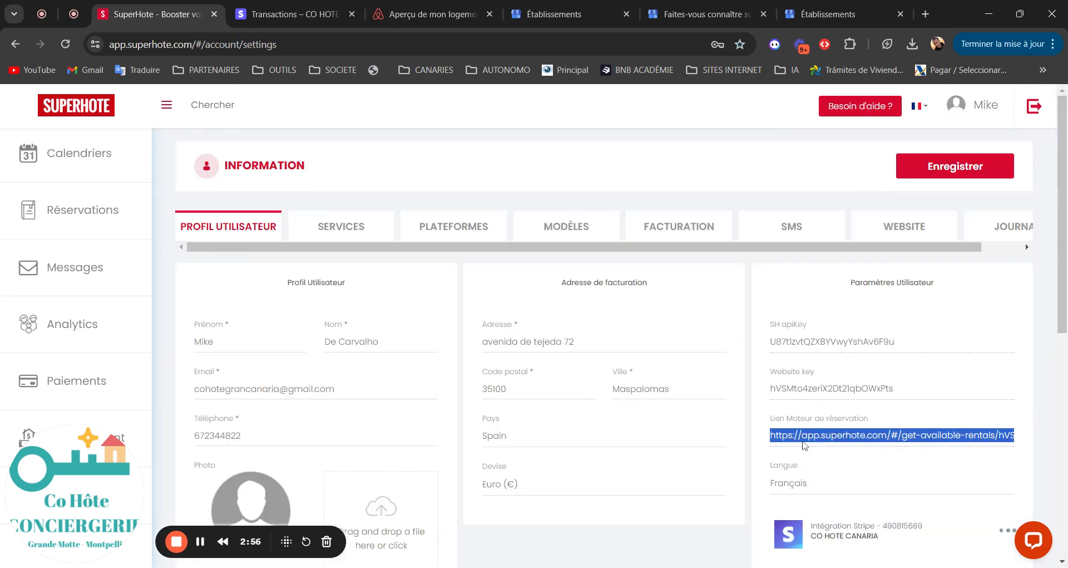
pyautogui.click(804, 440)
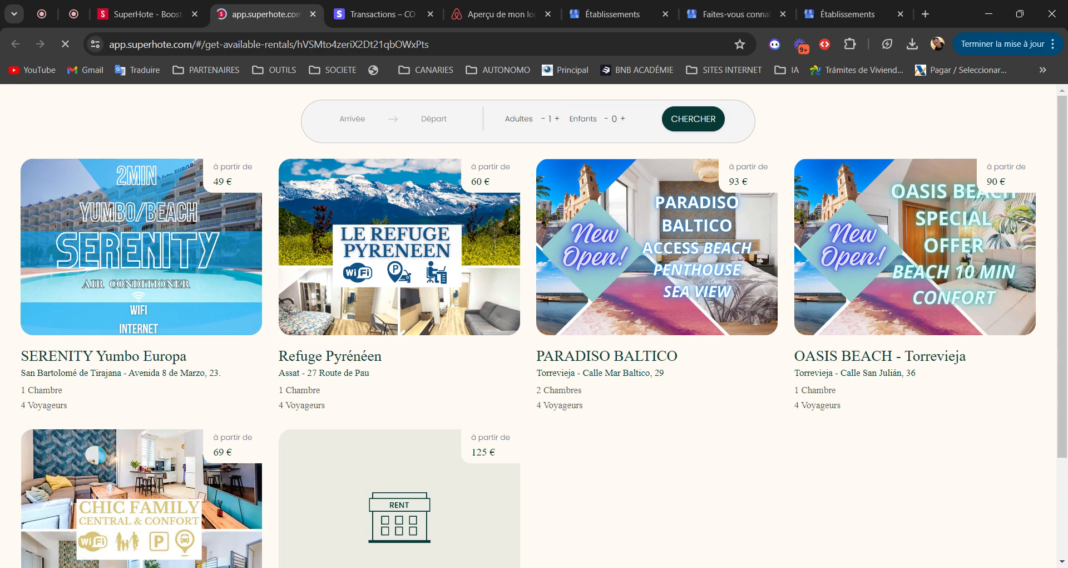
# Step: Open the Chic Family rental page, copy its URL, and return to the Google contact-details form
pyautogui.scroll(-3, 194, 424)
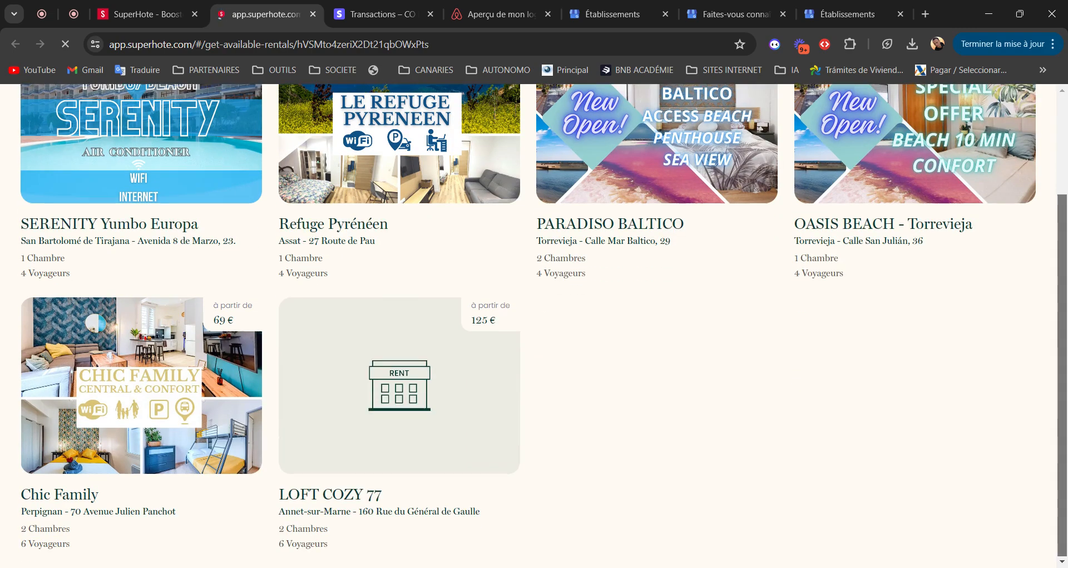
pyautogui.click(146, 386)
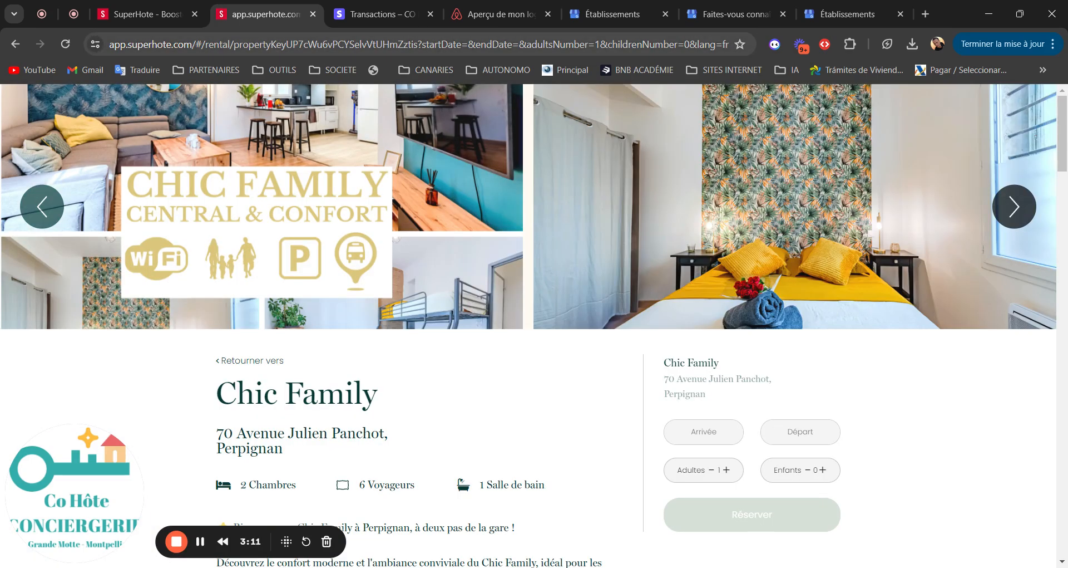
pyautogui.click(418, 44)
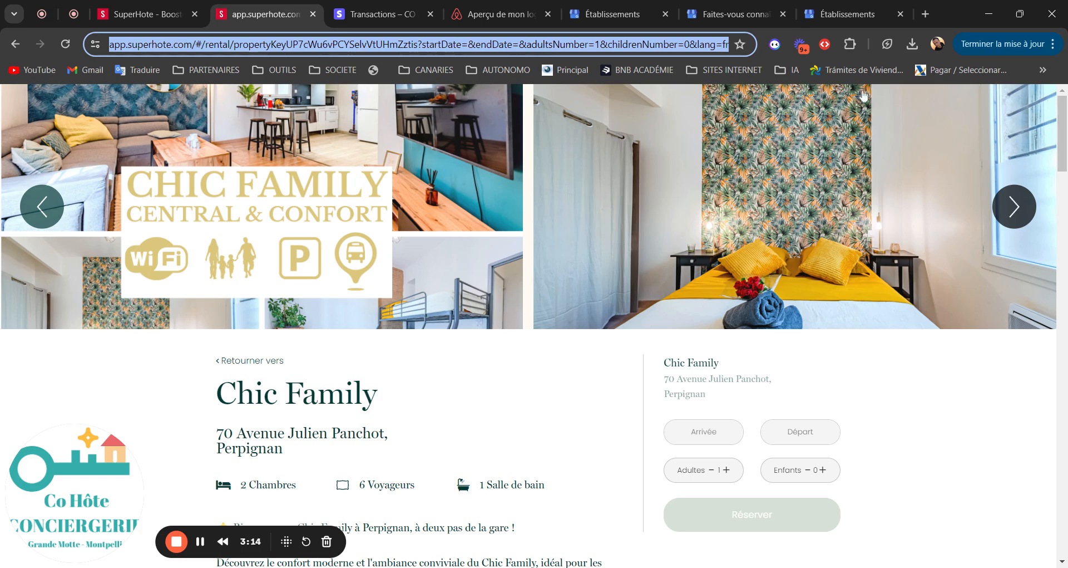
pyautogui.click(846, 17)
pyautogui.click(741, 15)
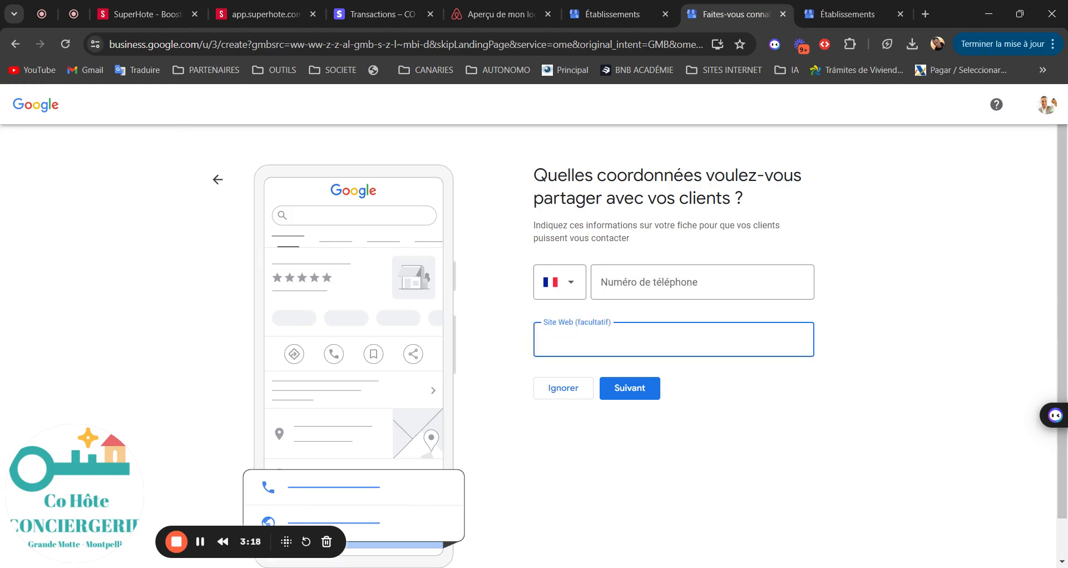
# Step: Paste the Chic Family booking URL as Site Web, enter the phone number, and submit
pyautogui.hotkey('ctrl', 'v')
pyautogui.click(715, 285)
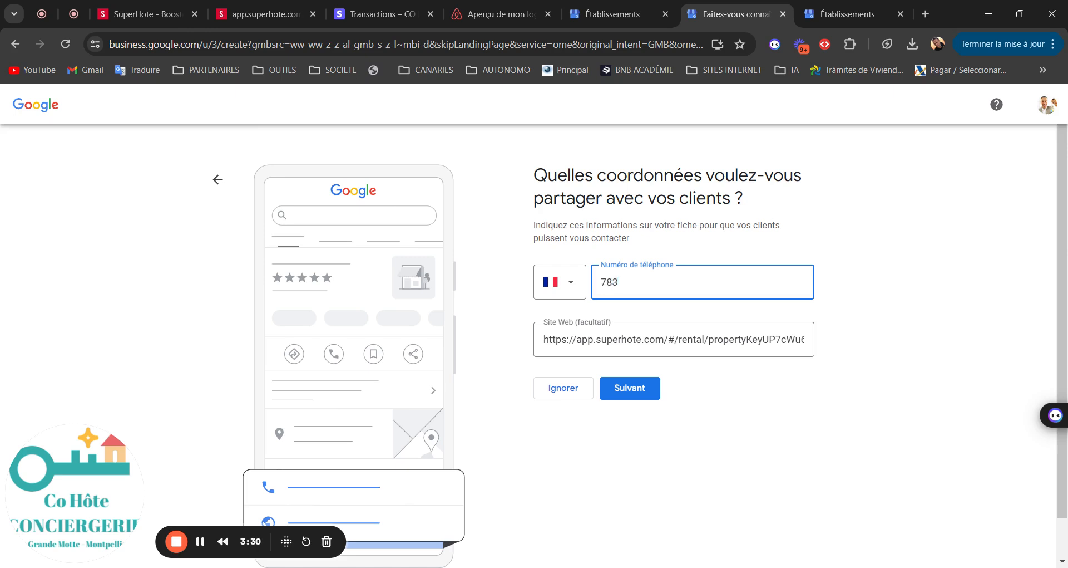
pyautogui.write('088983')
pyautogui.click(637, 392)
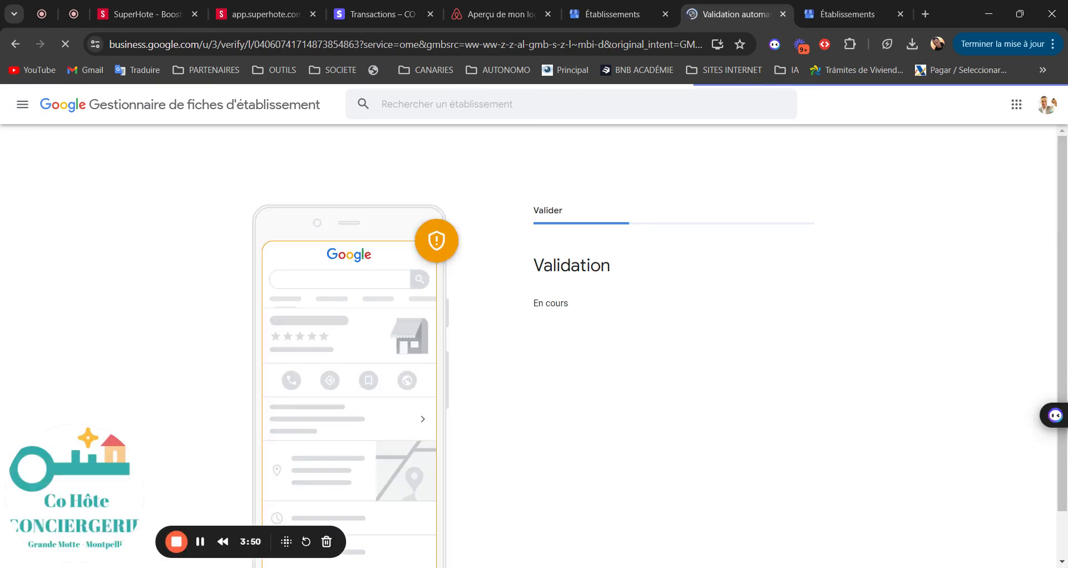
# Step: Continue past validation and mark all seven days, Dimanche through Samedi, as Ouvert
pyautogui.click(580, 346)
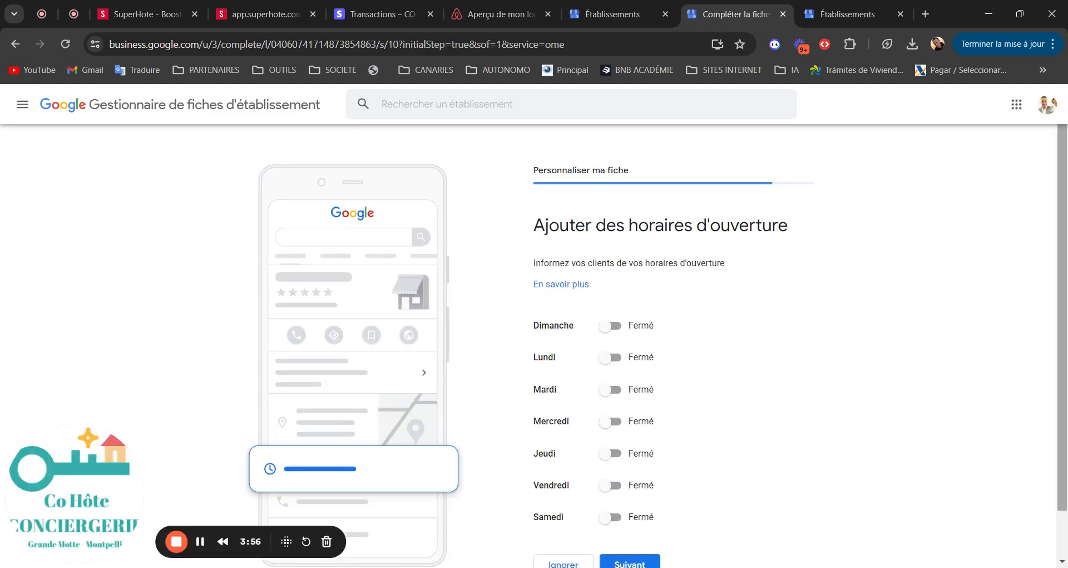
pyautogui.scroll(-1, 684, 310)
pyautogui.click(612, 272)
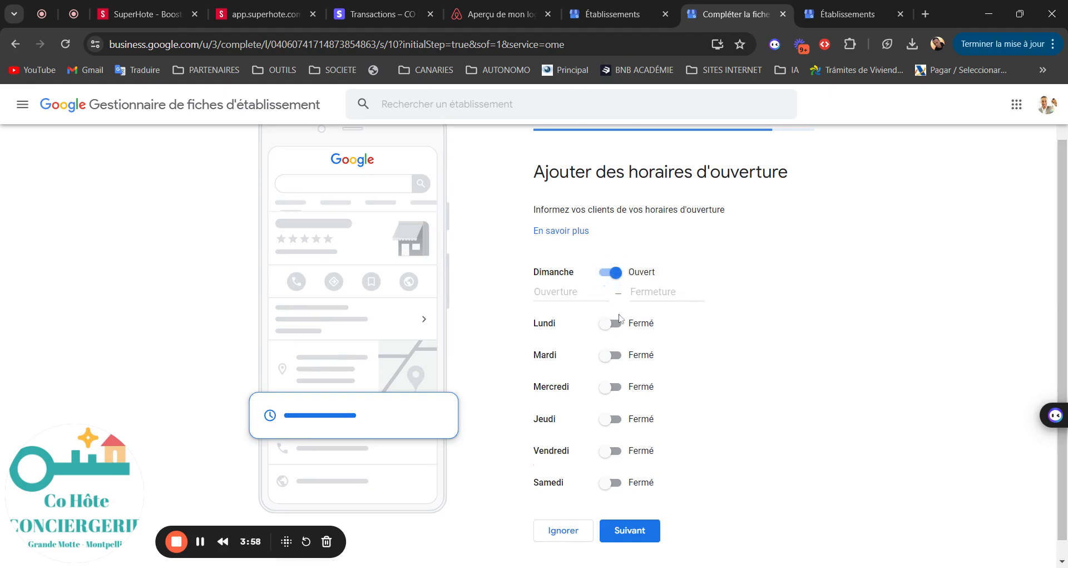
pyautogui.click(612, 324)
pyautogui.click(612, 373)
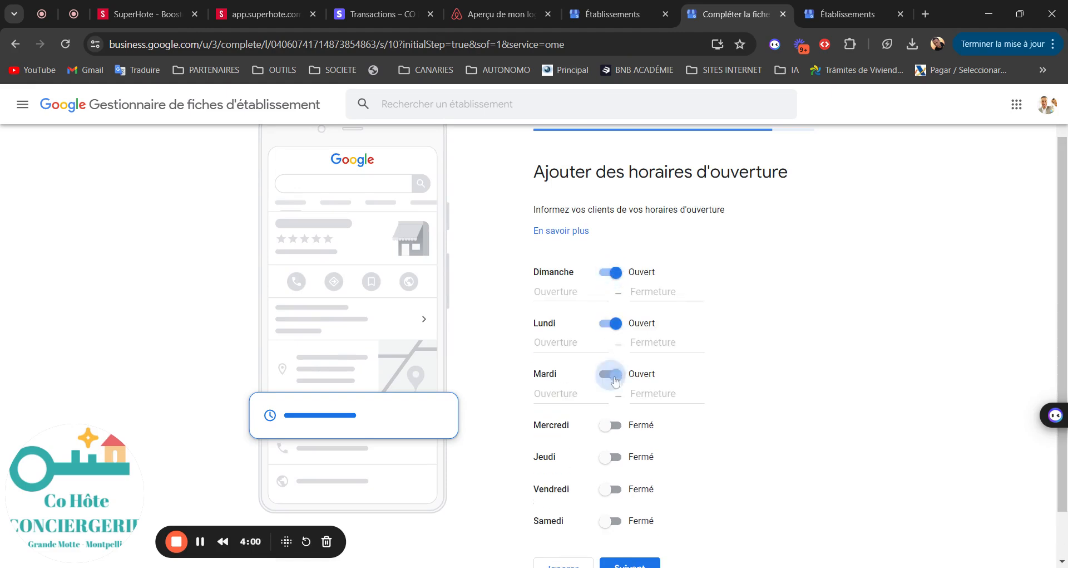
pyautogui.click(612, 425)
pyautogui.click(616, 475)
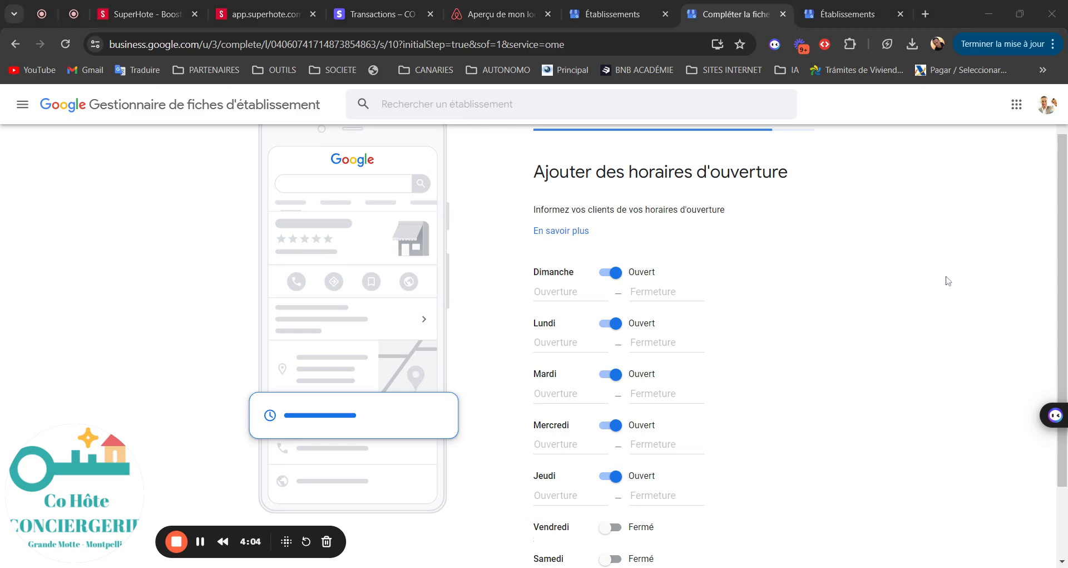
pyautogui.scroll(-2, 946, 279)
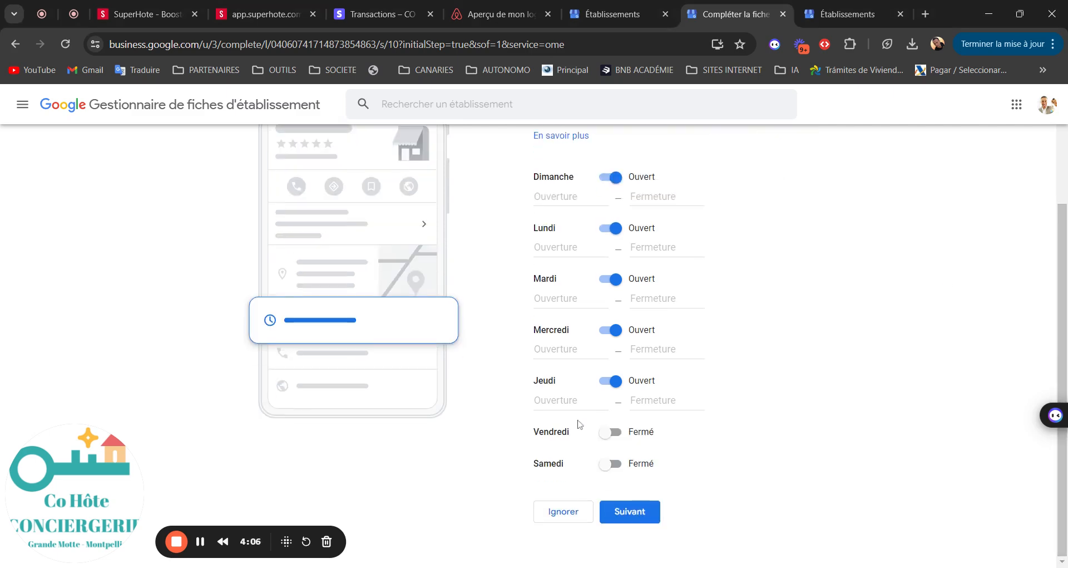
pyautogui.click(611, 432)
pyautogui.click(612, 483)
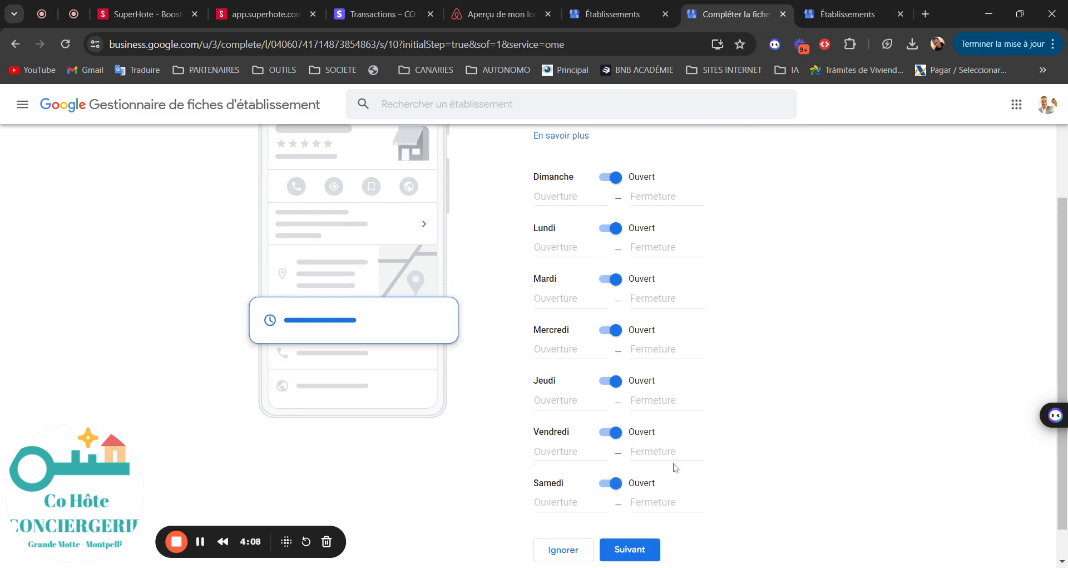
# Step: Set Dimanche, Lundi, Mardi and Mercredi opening hours to 24h/24
pyautogui.moveTo(1063, 310); pyautogui.dragTo(1064, 288)
pyautogui.click(580, 229)
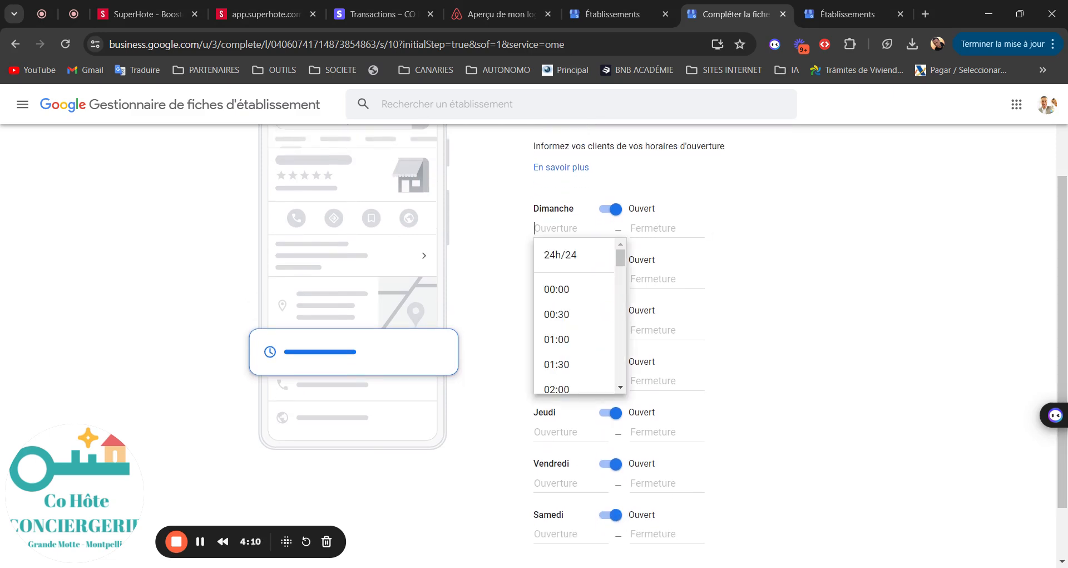
pyautogui.click(559, 254)
pyautogui.click(556, 258)
pyautogui.click(558, 290)
pyautogui.click(558, 292)
pyautogui.click(559, 317)
pyautogui.click(560, 323)
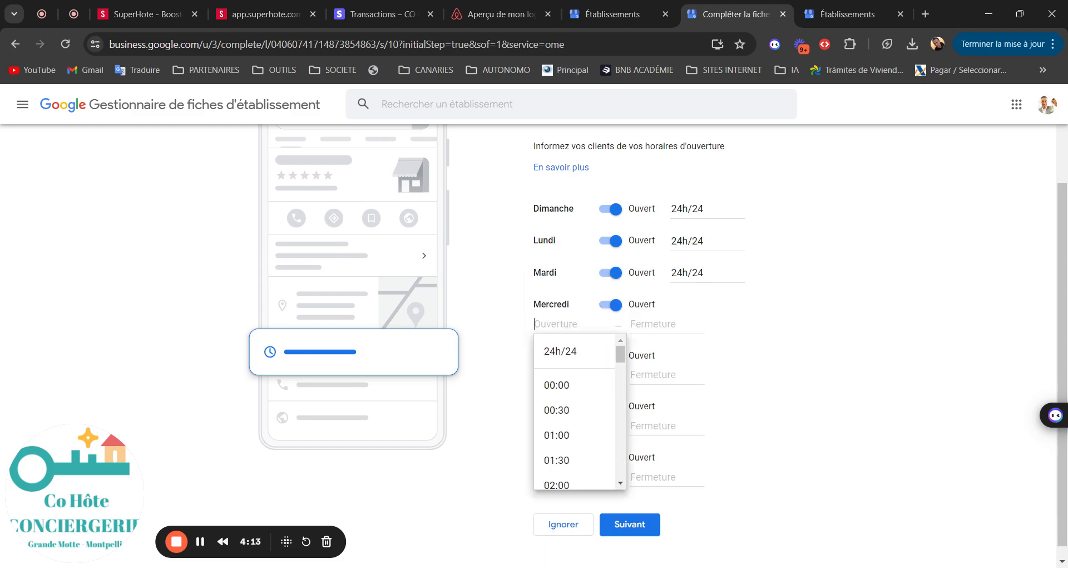
pyautogui.click(561, 351)
# Step: Set Jeudi, Vendredi and Samedi to 24h/24 and submit the hours
pyautogui.click(560, 376)
pyautogui.click(561, 390)
pyautogui.click(559, 413)
pyautogui.click(561, 434)
pyautogui.click(560, 464)
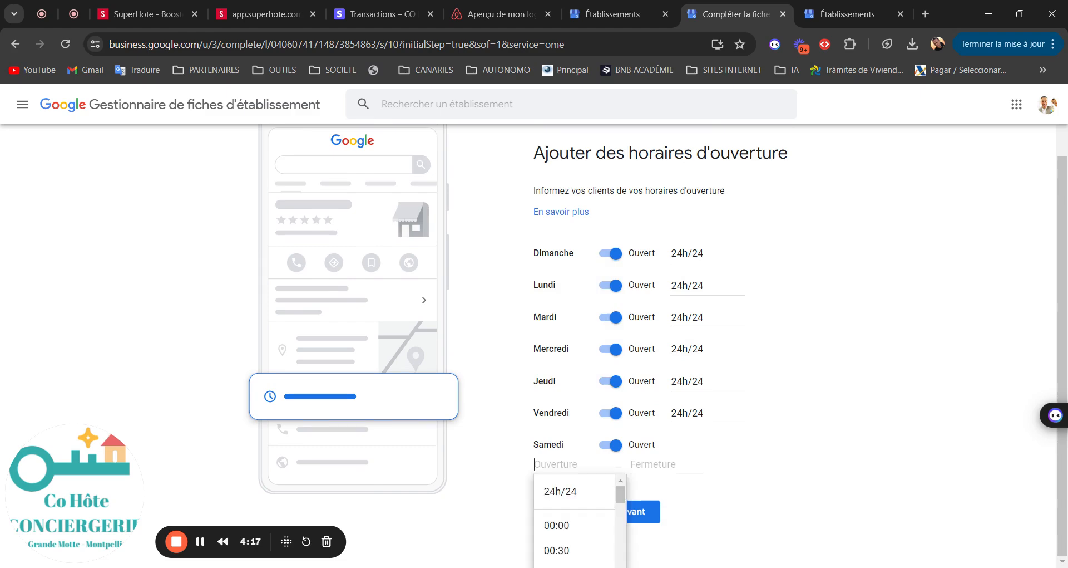
pyautogui.click(559, 491)
pyautogui.click(629, 512)
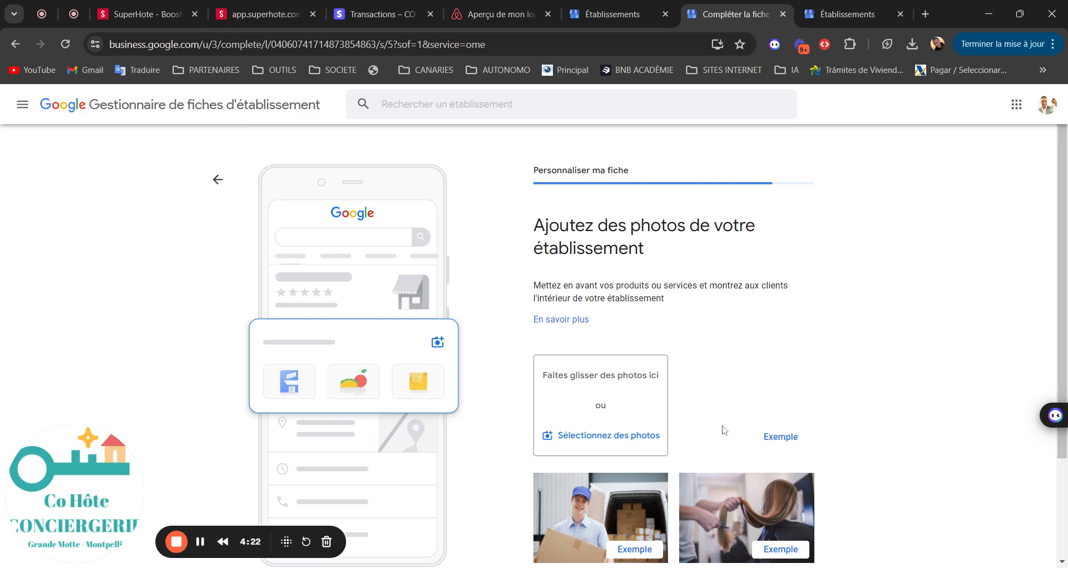
# Step: Choose the CHIC FAMILY collage in the file picker and upload it as the first photo
pyautogui.scroll(-2, 686, 451)
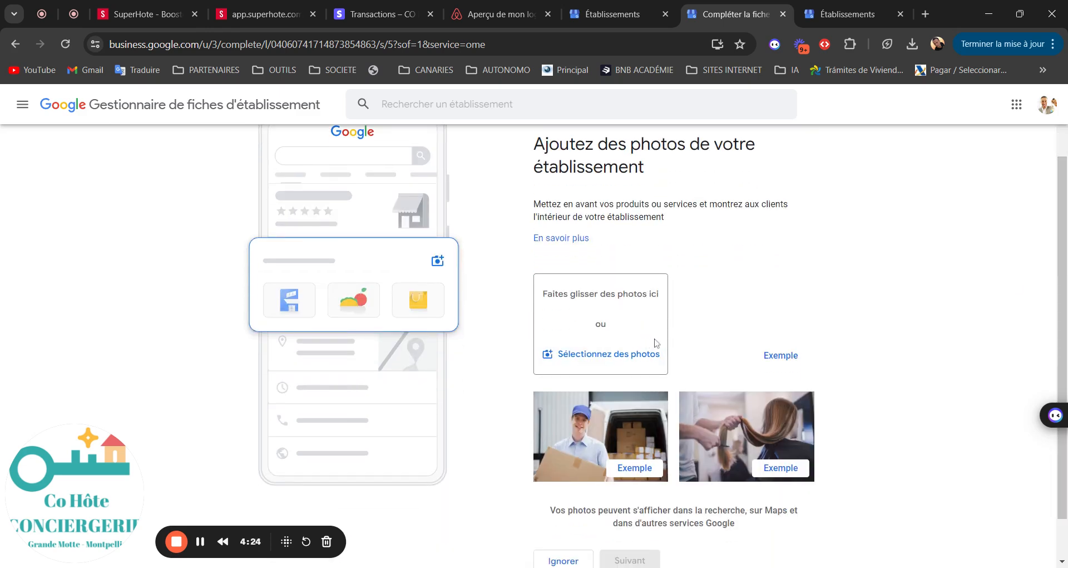
pyautogui.click(627, 357)
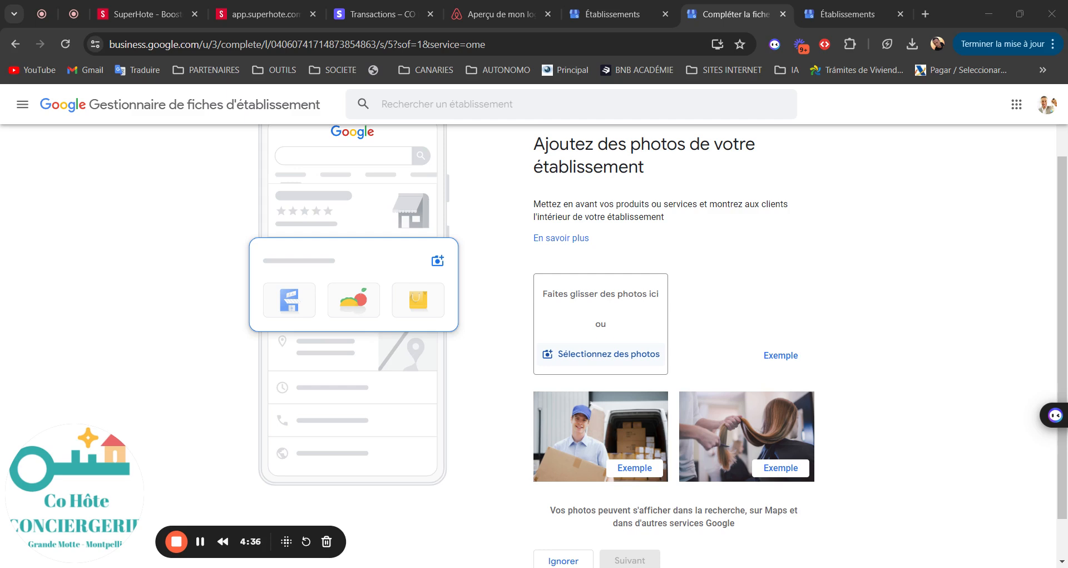
pyautogui.click(711, 349)
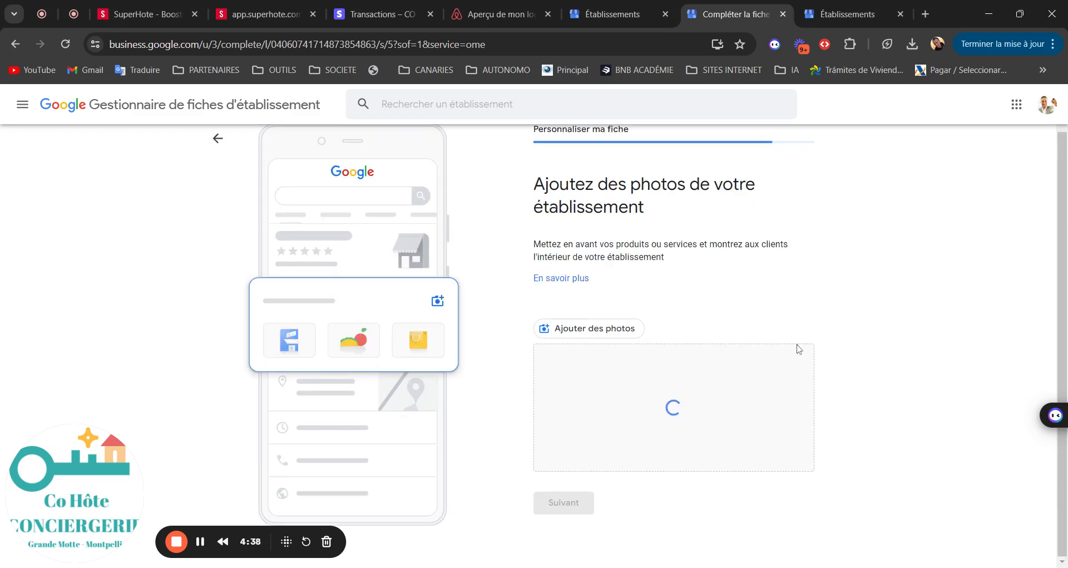
pyautogui.click(597, 333)
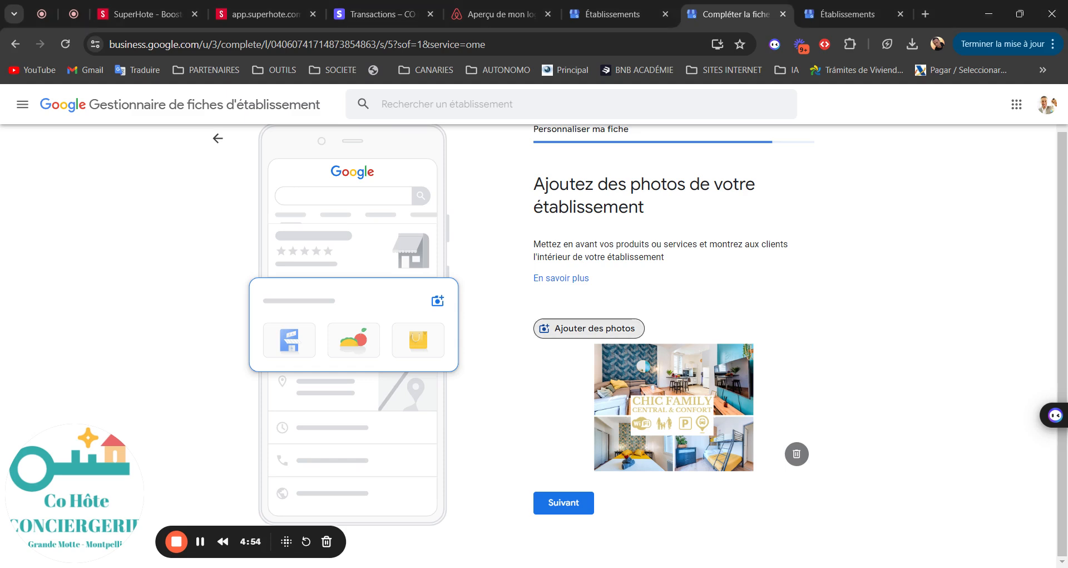
# Step: Add seven more apartment photos so eight thumbnails finish uploading
pyautogui.moveTo(1063, 312); pyautogui.dragTo(1062, 378)
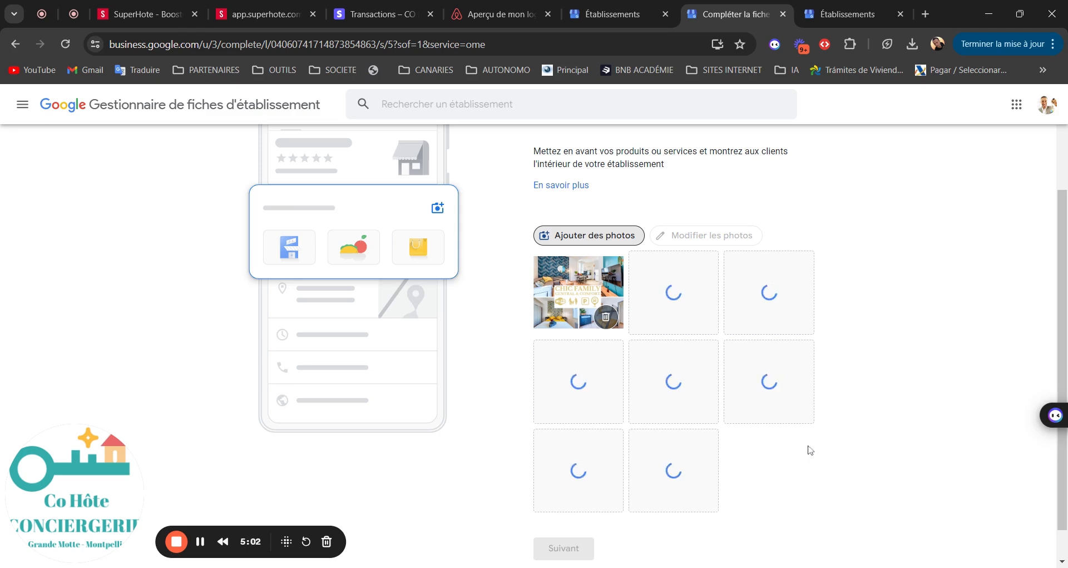
pyautogui.scroll(-1, 1013, 350)
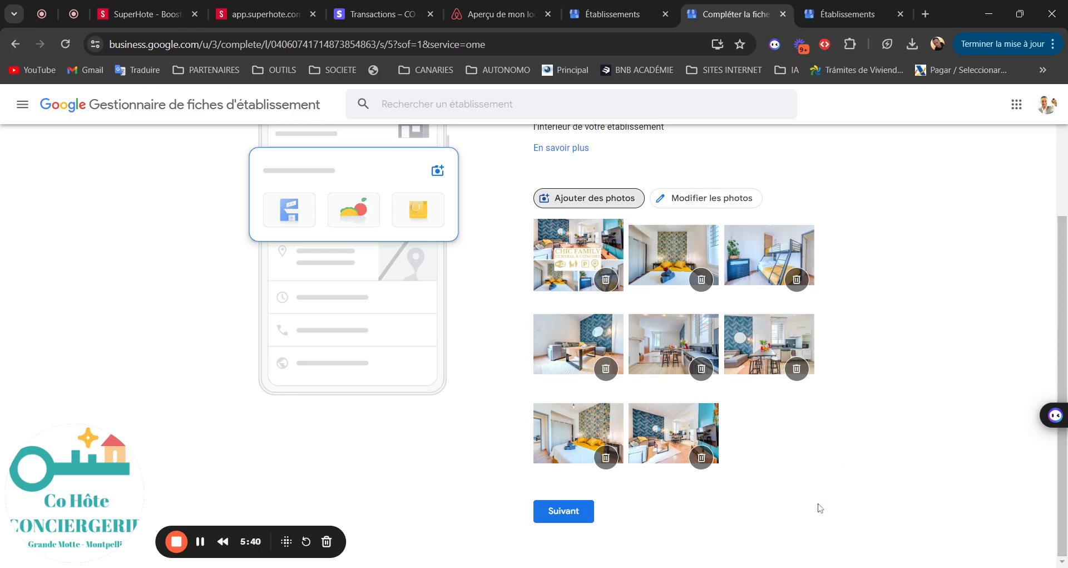
# Step: Confirm the photos, skip the Google Workspace offer with Ignorer, and continue past validation
pyautogui.click(547, 510)
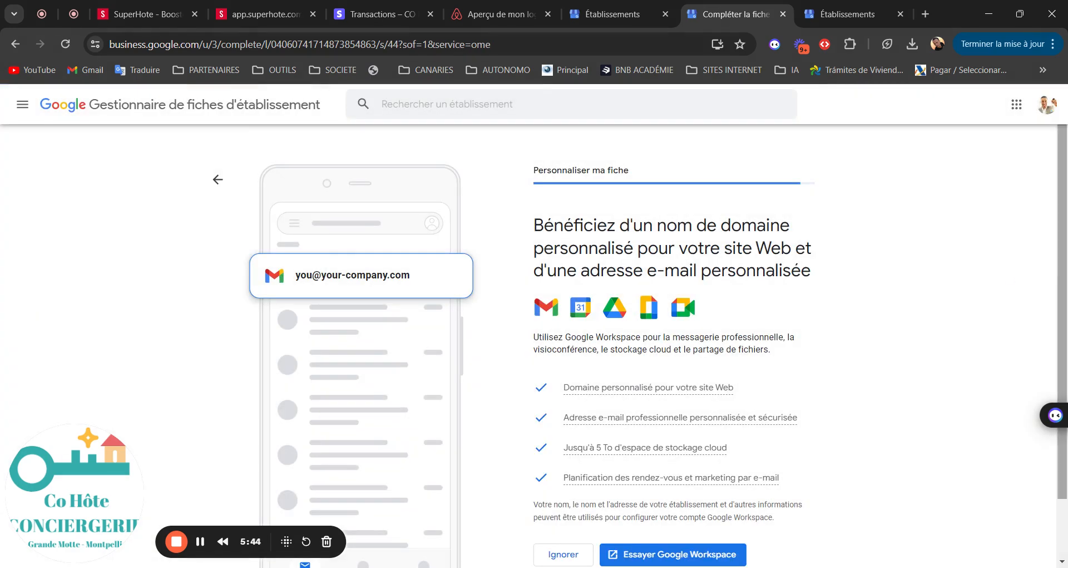
pyautogui.scroll(-2, 639, 523)
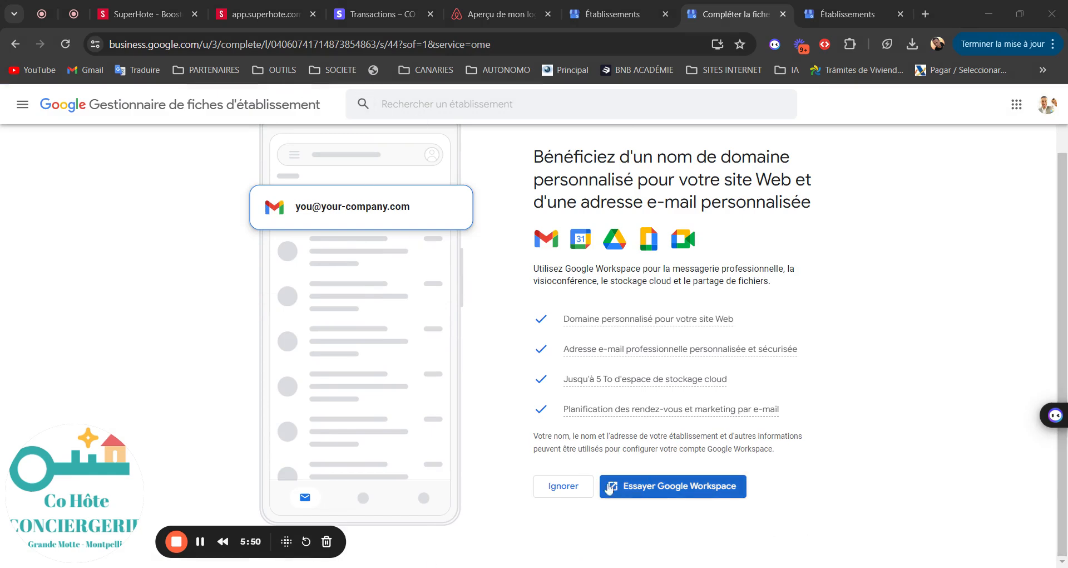
pyautogui.click(558, 496)
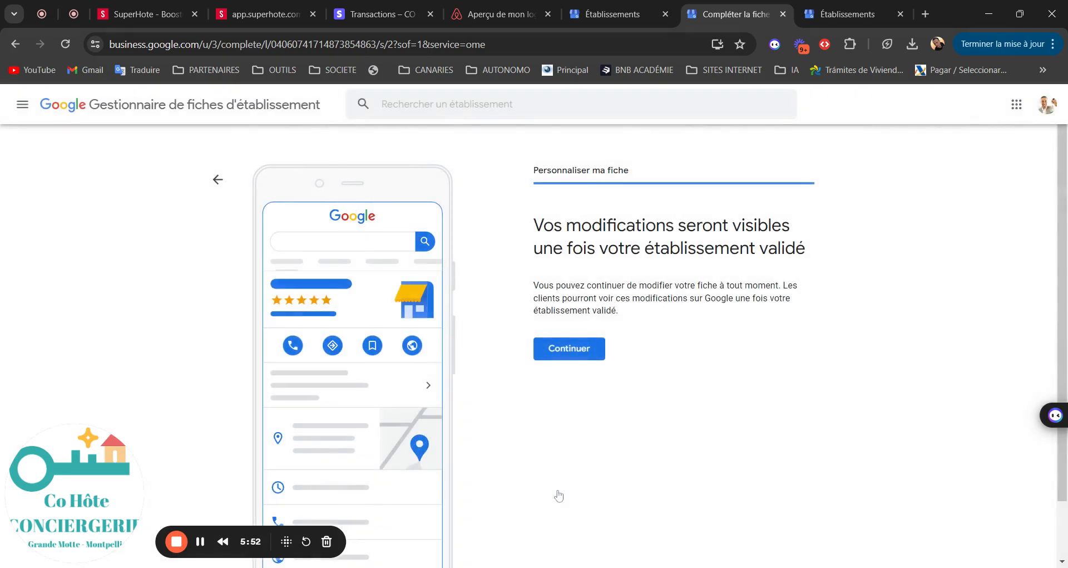
pyautogui.click(581, 358)
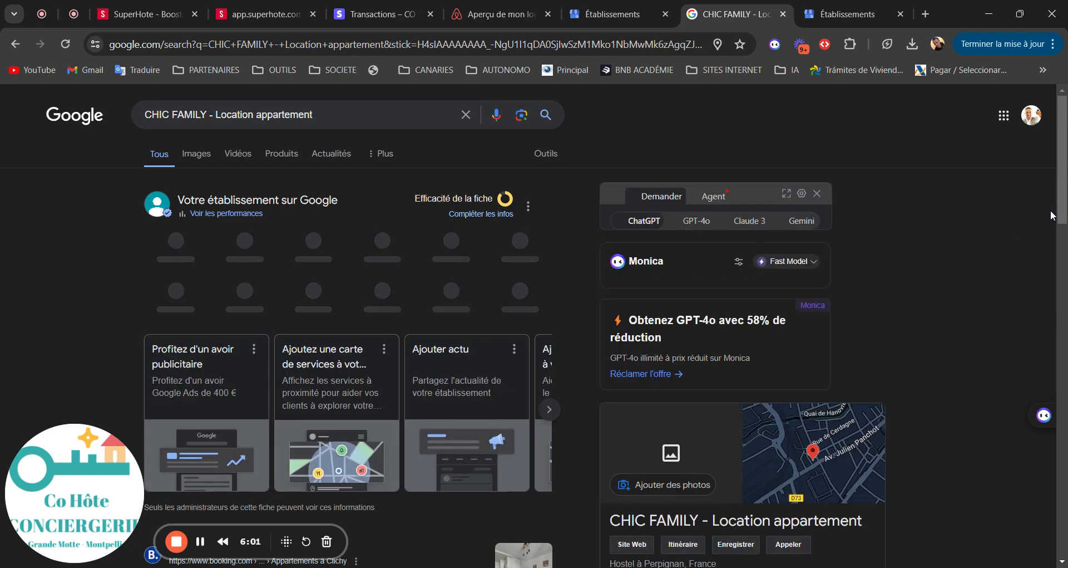
# Step: Scroll to the CHIC FAMILY business panel and follow its 'Site Web' link to SuperHote
pyautogui.scroll(-6, 1064, 194)
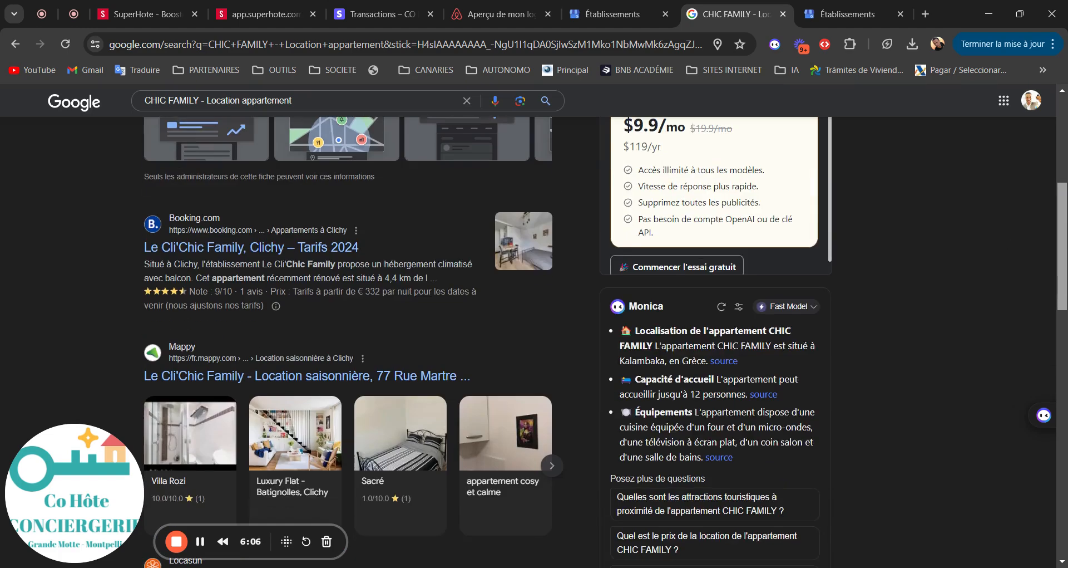
pyautogui.scroll(-6, 606, 340)
pyautogui.scroll(-6, 1065, 462)
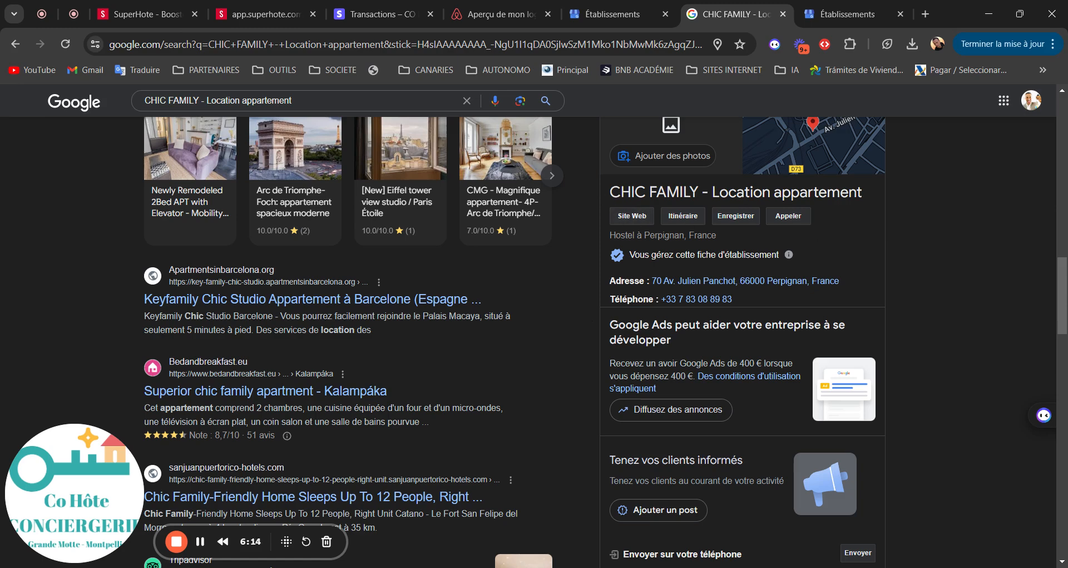
pyautogui.click(645, 219)
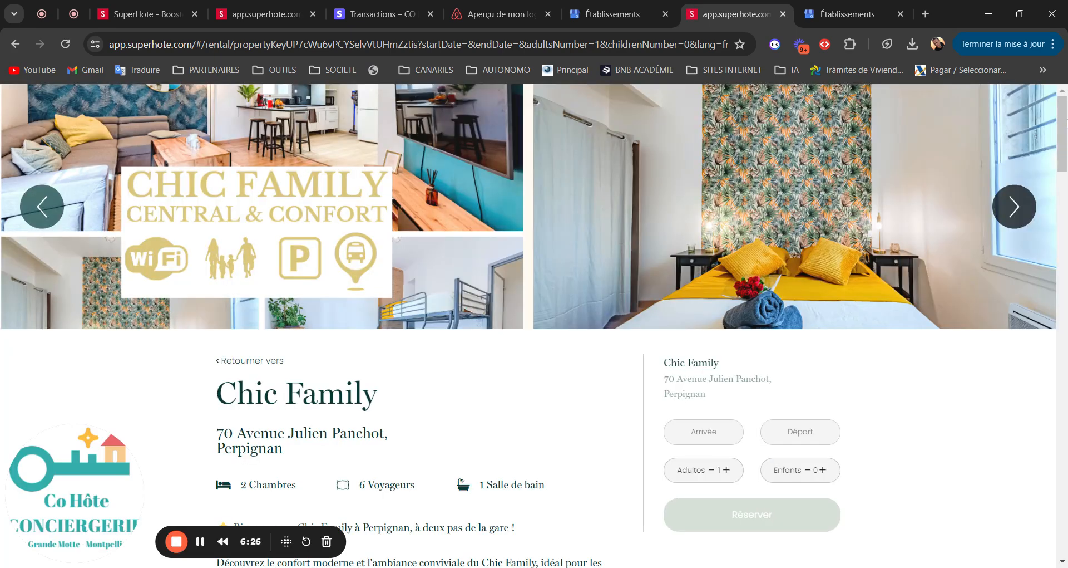
# Step: Set the Arrivée date to 5 August 2024 in the calendar
pyautogui.scroll(-1, 1066, 119)
pyautogui.scroll(-2, 739, 279)
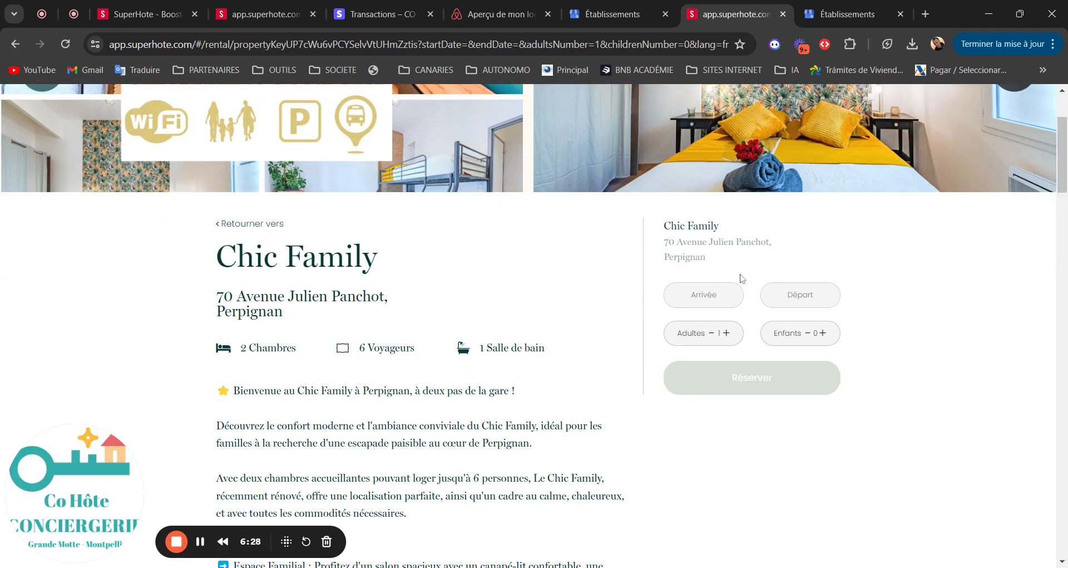
pyautogui.click(697, 301)
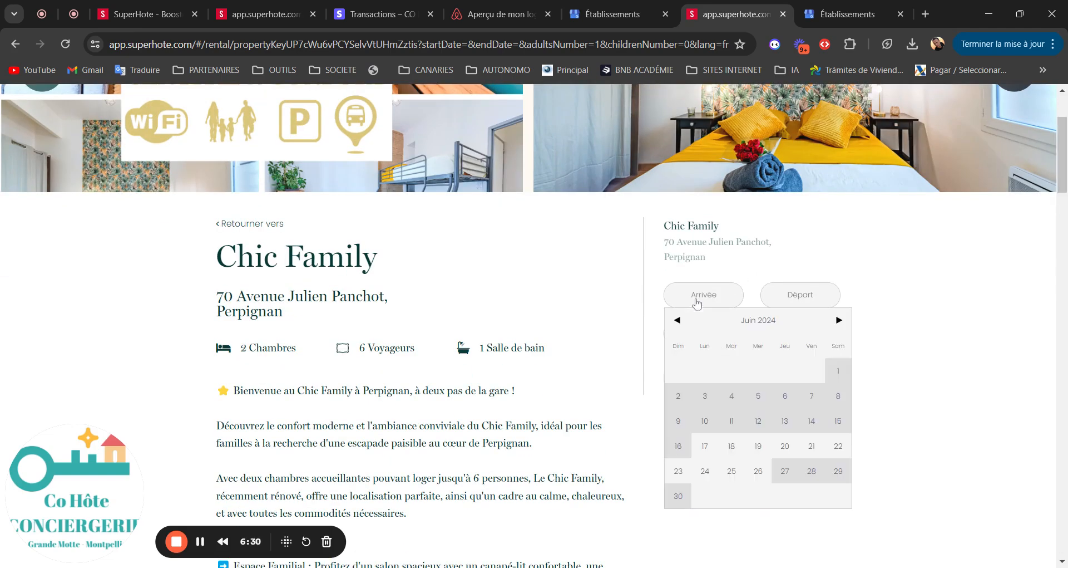
pyautogui.click(839, 320)
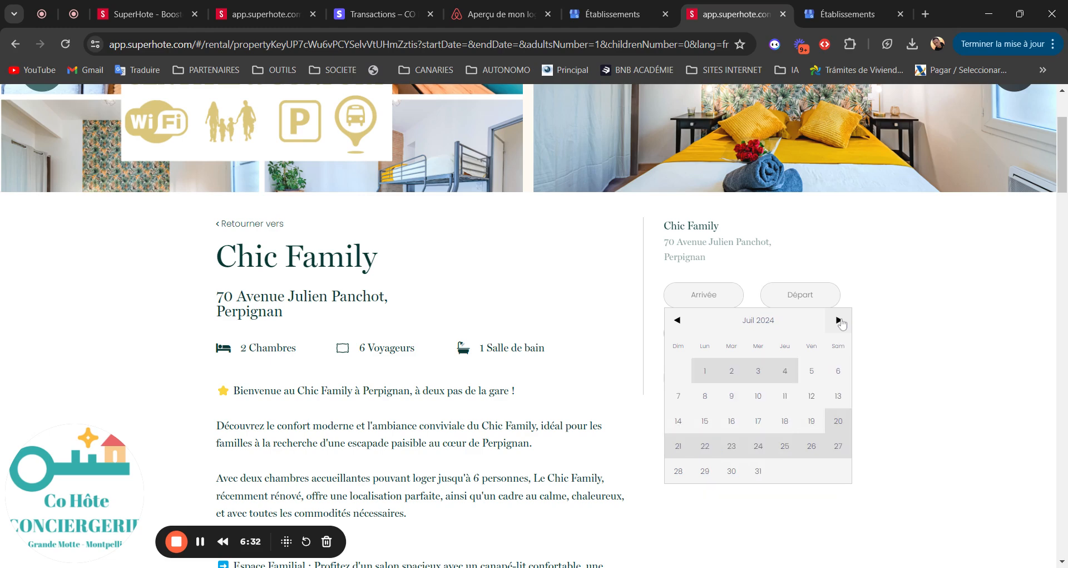
pyautogui.click(839, 320)
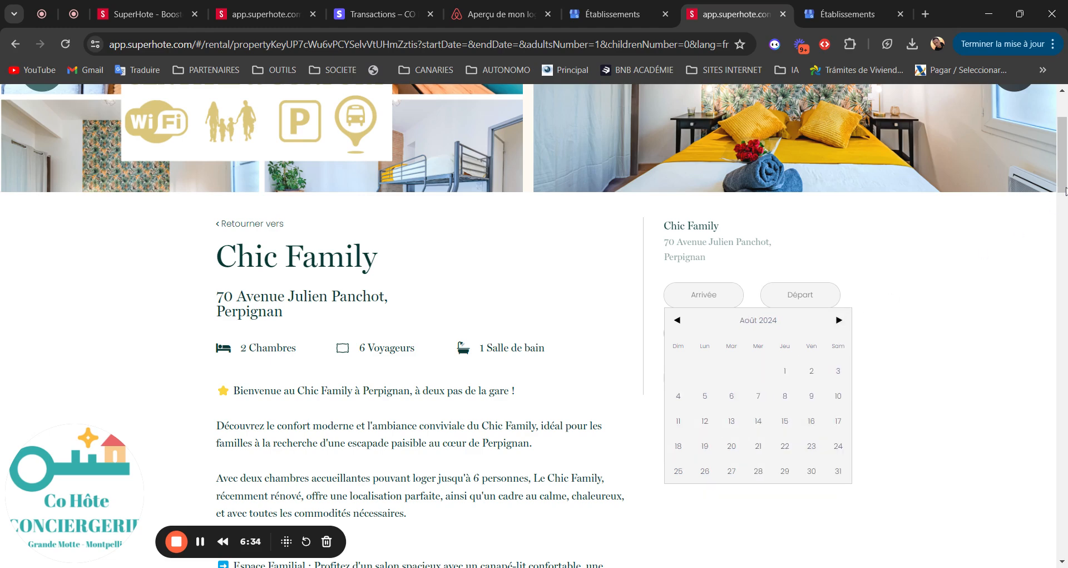
pyautogui.click(1025, 266)
pyautogui.click(722, 294)
pyautogui.click(784, 426)
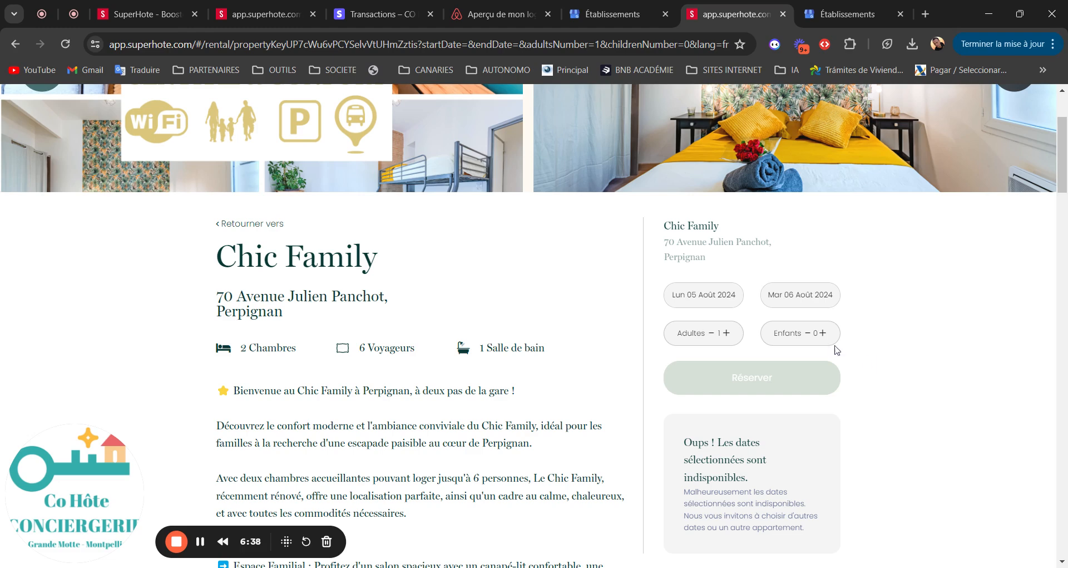
# Step: Set Départ to 16 August 2024 and start booking the 2129 € stay
pyautogui.click(798, 298)
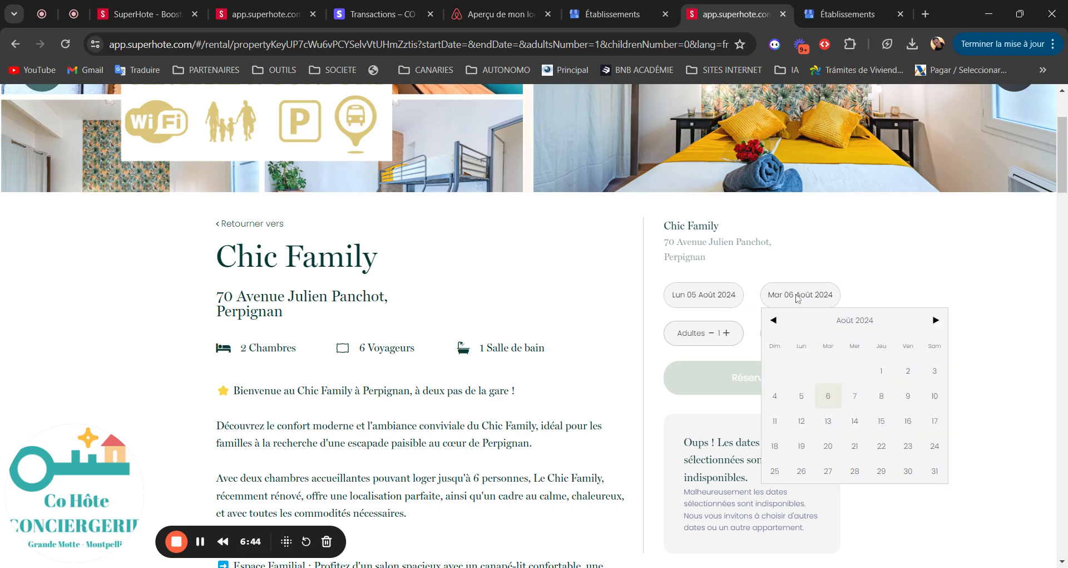
pyautogui.click(907, 421)
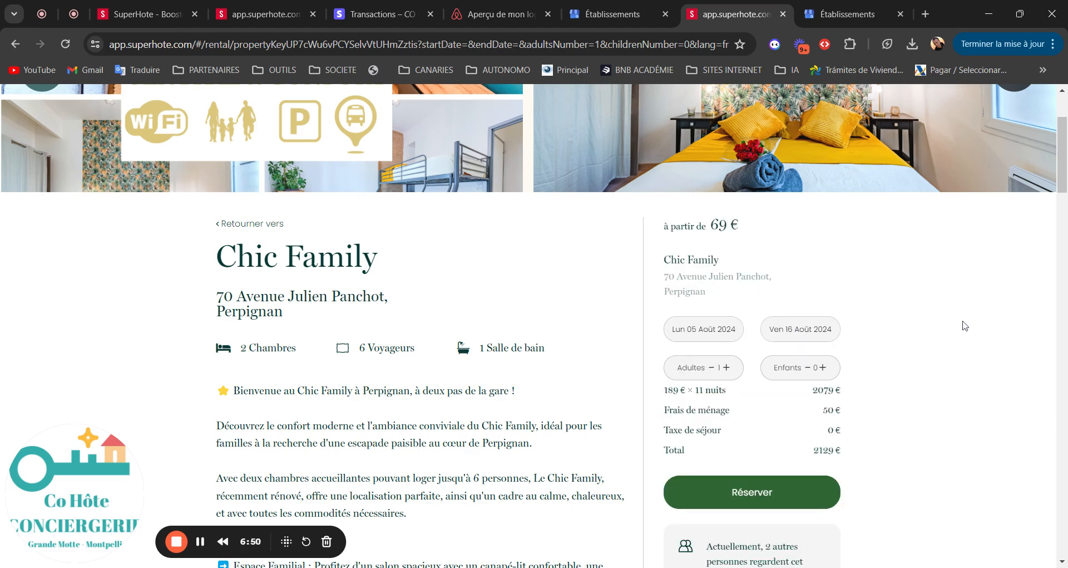
pyautogui.moveTo(1063, 182); pyautogui.dragTo(1062, 202)
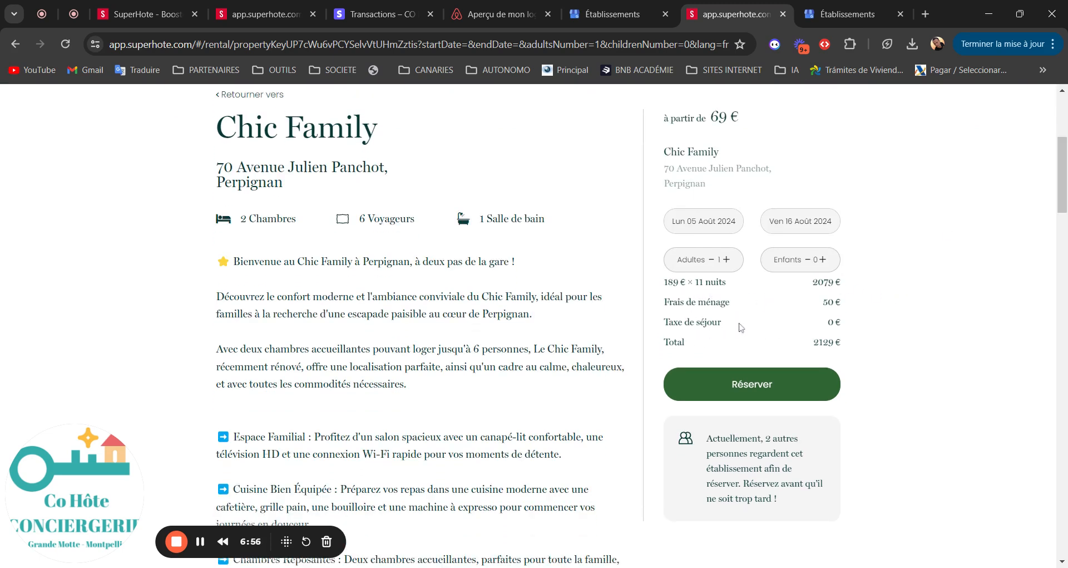
pyautogui.click(740, 389)
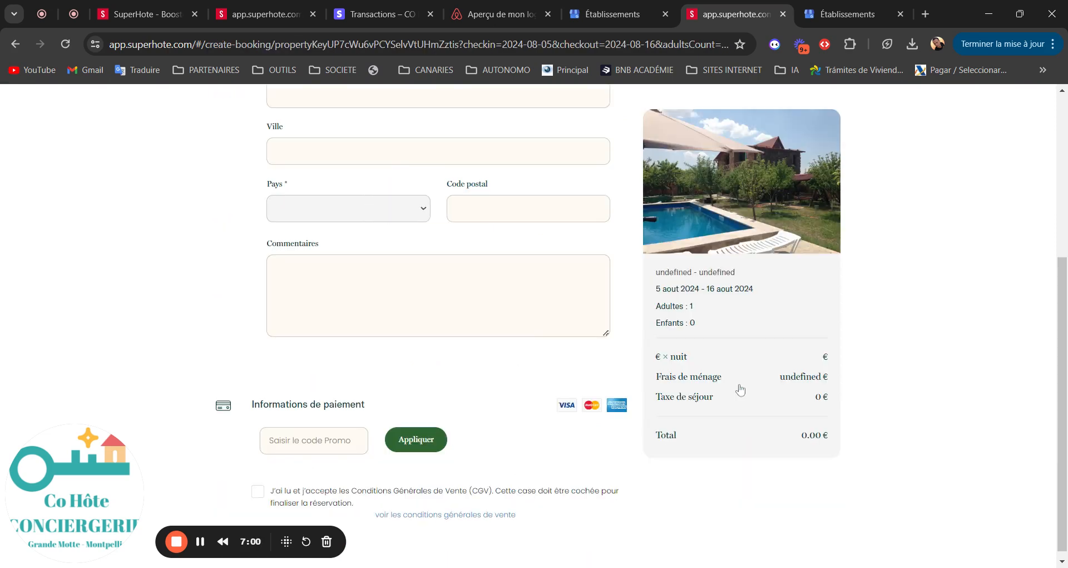
# Step: Review the SuperHote guest booking form, then return to the eight-location Établissements list
pyautogui.scroll(5, 497, 155)
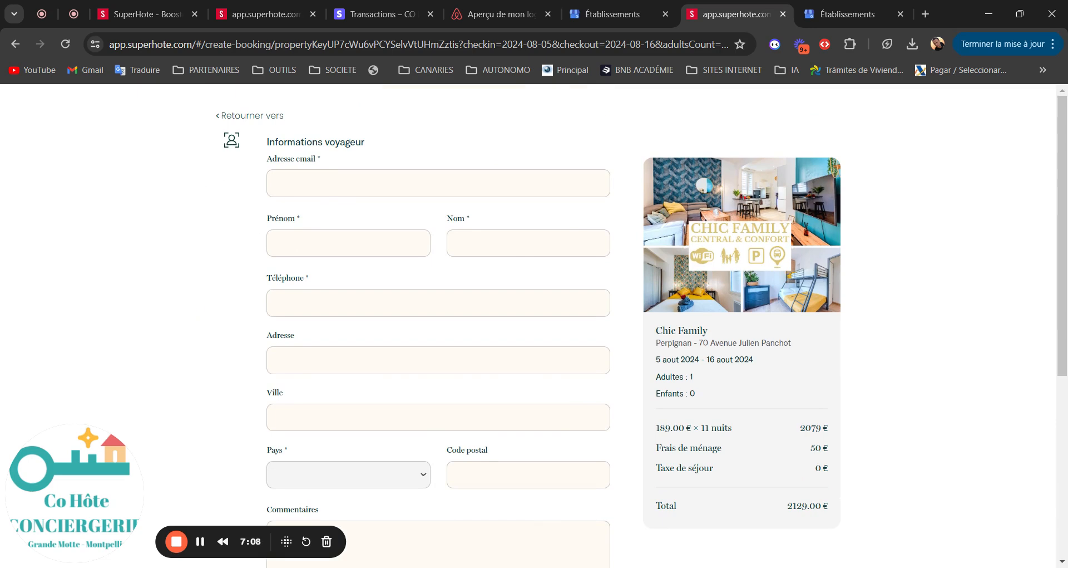
pyautogui.scroll(-3, 932, 359)
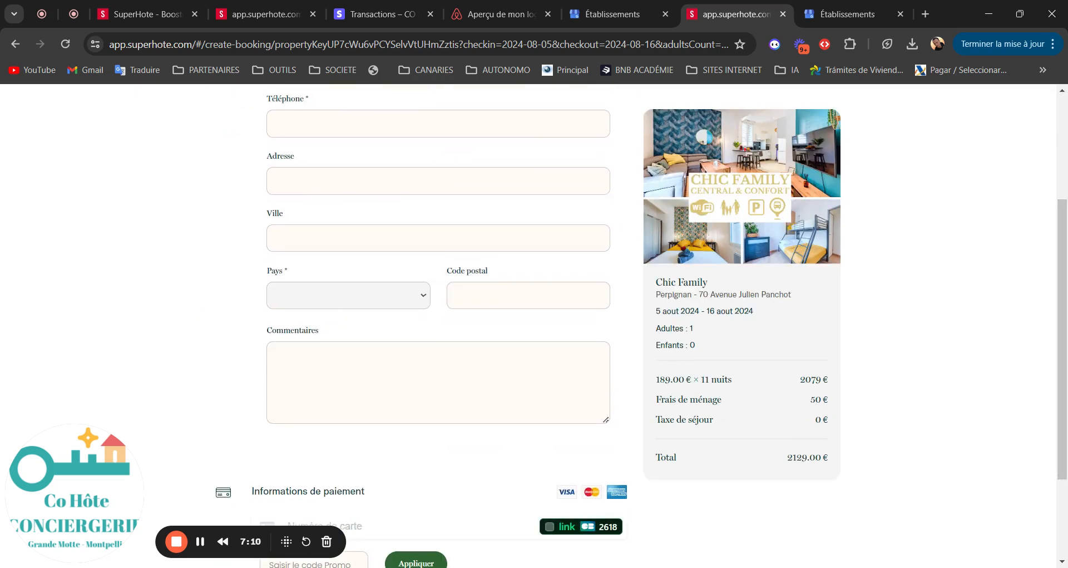
pyautogui.scroll(-2, 1062, 390)
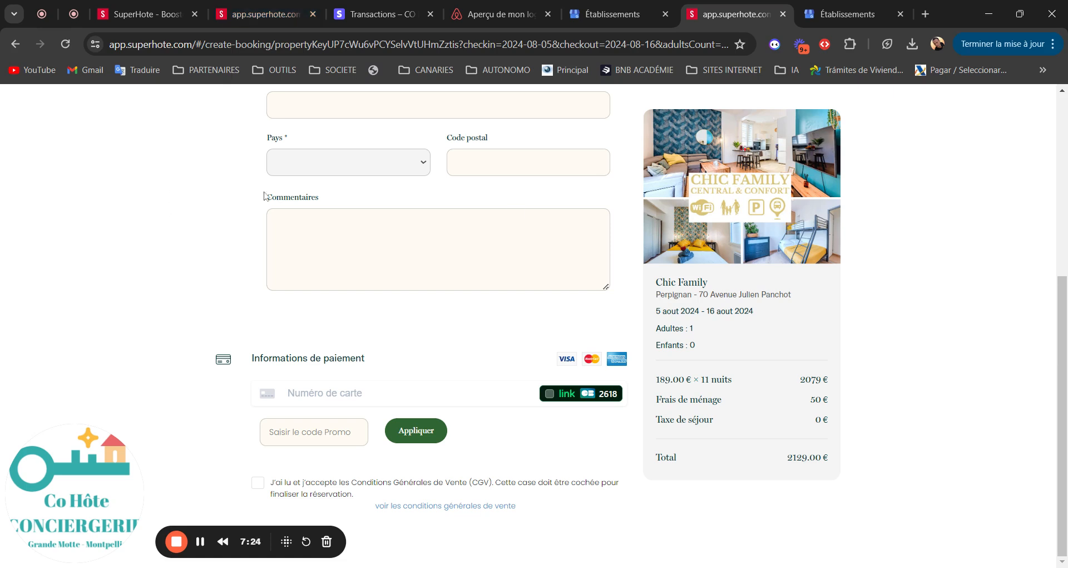
pyautogui.moveTo(1064, 423); pyautogui.dragTo(1065, 197)
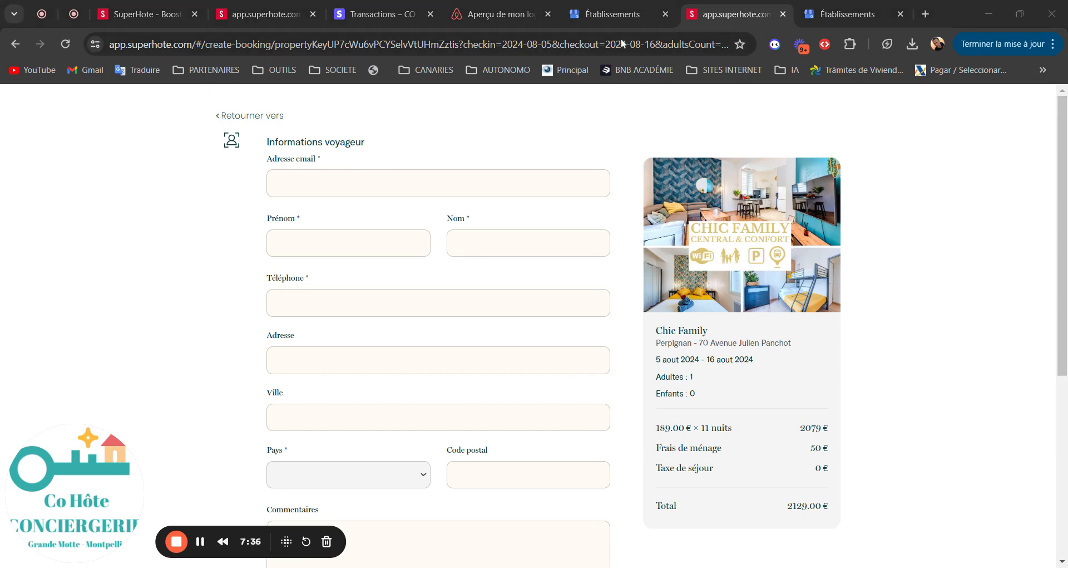
pyautogui.click(1063, 351)
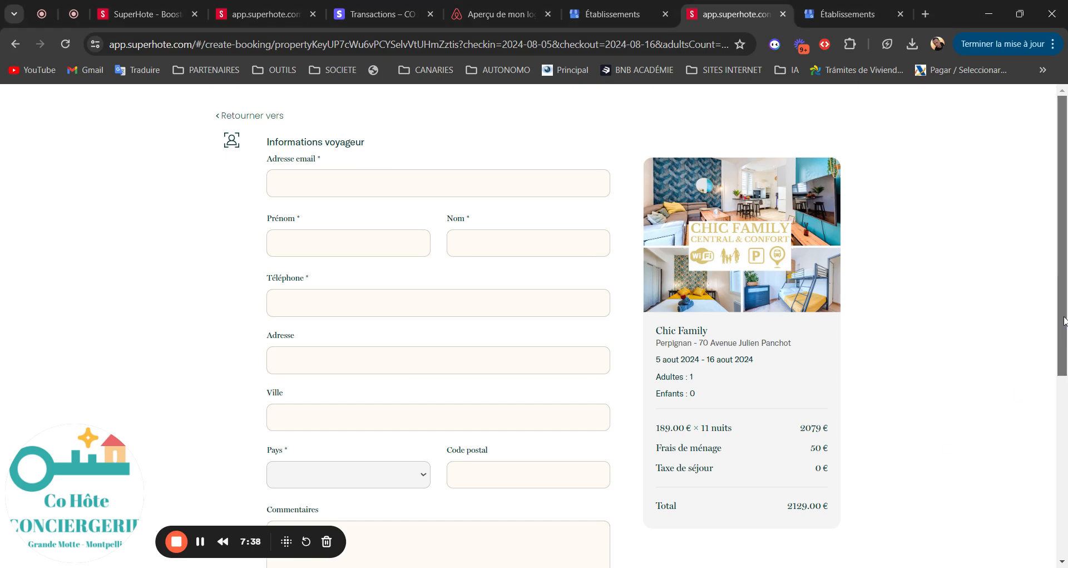
pyautogui.scroll(-2, 1057, 345)
pyautogui.scroll(2, 1053, 343)
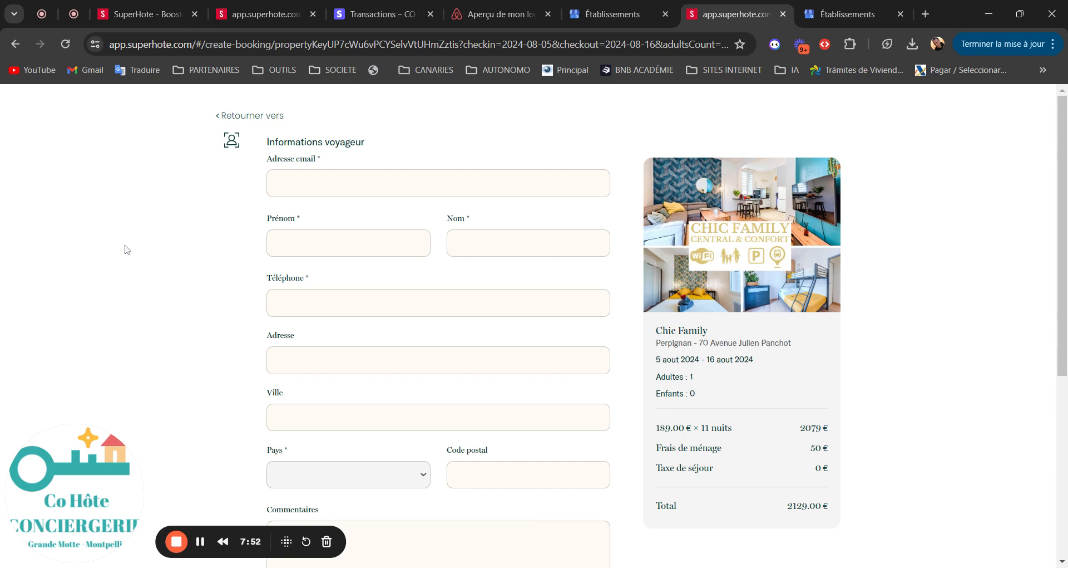
pyautogui.moveTo(1061, 196)
pyautogui.mouseDown()
pyautogui.moveTo(1061, 316)
pyautogui.moveTo(1060, 184)
pyautogui.mouseUp()
pyautogui.click(616, 22)
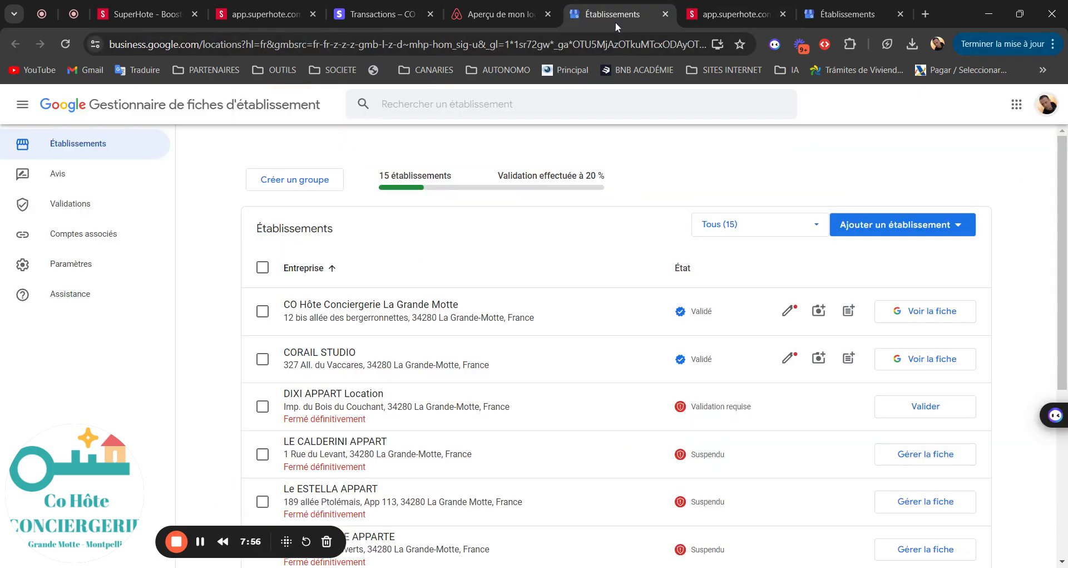
pyautogui.click(830, 15)
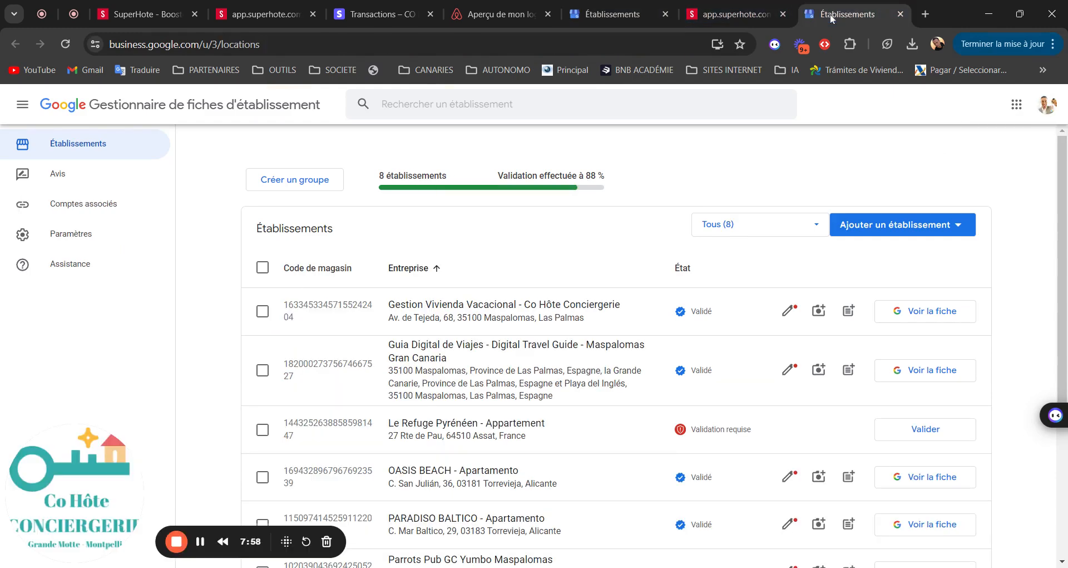